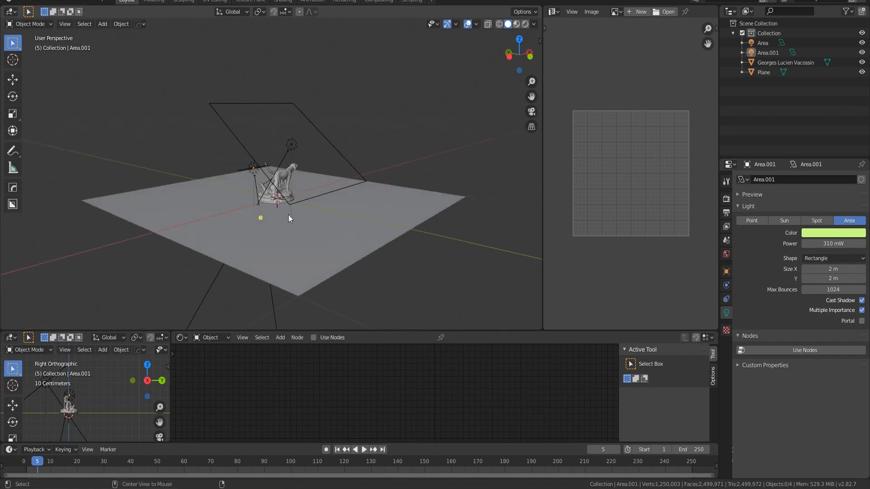
Try moving and freely rotating the dog statue, and undo the changes
{"action": "scroll", "coordinate": [253, 247], "scroll_direction": "up", "scroll_amount": 5}
{"action": "left_click", "coordinate": [255, 247]}
{"action": "middle_click_drag", "start_coordinate": [329, 263], "coordinate": [328, 193]}
{"action": "key", "text": "g"}
{"action": "right_click", "coordinate": [334, 189]}
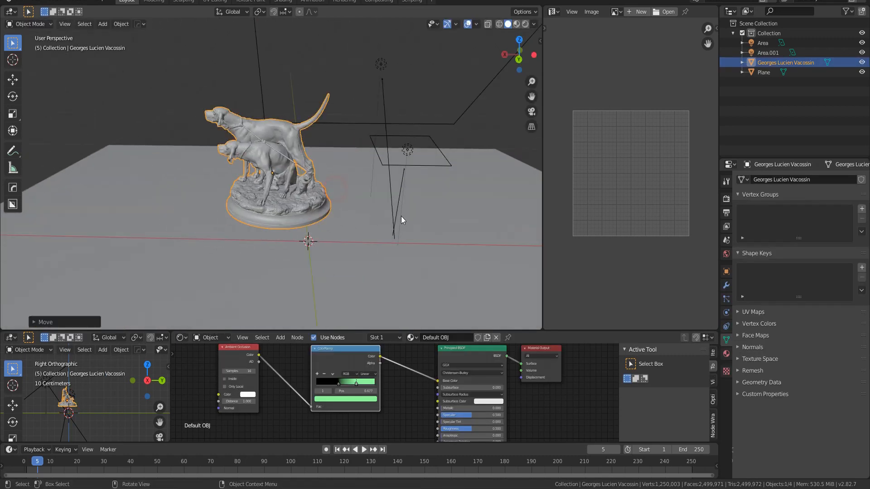
{"action": "key", "text": "r"}
{"action": "left_click", "coordinate": [405, 246]}
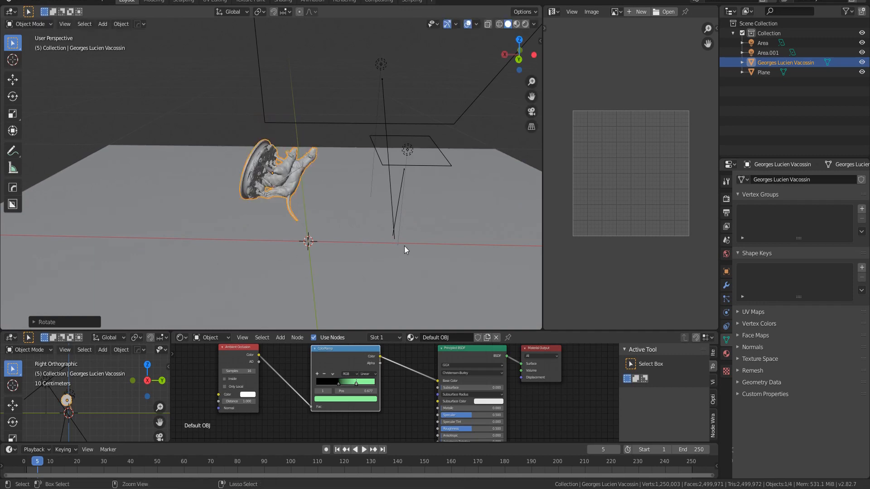
{"action": "key", "text": "ctrl+z"}
{"action": "key", "text": "ctrl+z"}
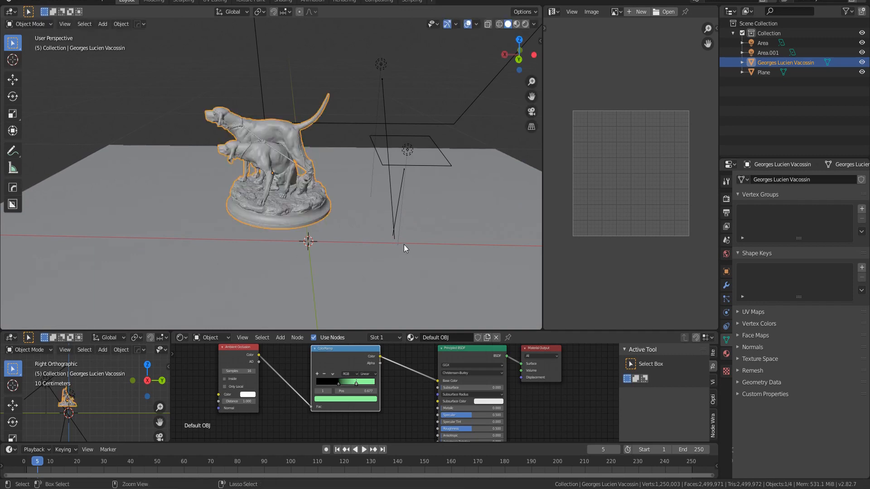
{"action": "key", "text": "ctrl+z"}
{"action": "key", "text": "ctrl+z"}
Select the ground plane, enter Edit Mode on it and return to Object Mode
{"action": "scroll", "coordinate": [352, 235], "scroll_direction": "down", "scroll_amount": 3}
{"action": "mouse_move", "coordinate": [352, 234]}
{"action": "middle_mouse_down"}
{"action": "mouse_move", "coordinate": [272, 223]}
{"action": "mouse_move", "coordinate": [341, 244]}
{"action": "middle_mouse_up"}
{"action": "left_click", "coordinate": [341, 243]}
{"action": "key", "text": "Tab"}
{"action": "middle_click_drag", "start_coordinate": [244, 223], "coordinate": [265, 210]}
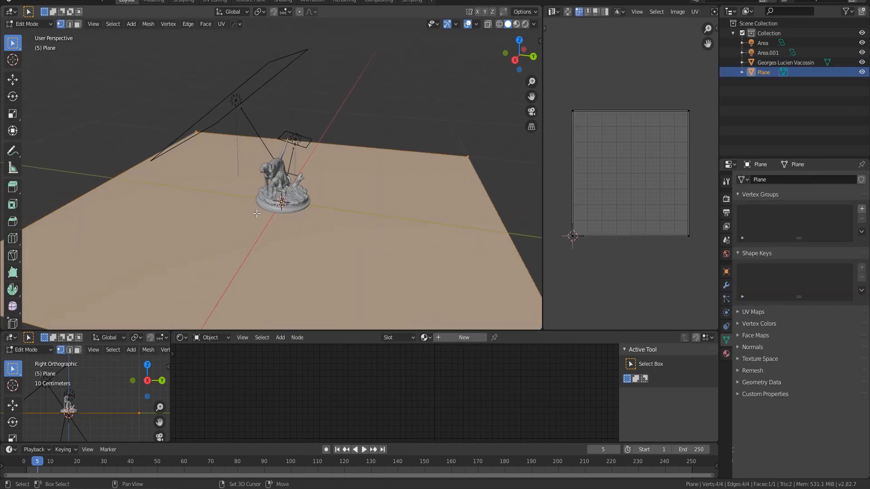
{"action": "key", "text": "Tab"}
Examine the dog statue and its surroundings from several angles and distances, and clear the selection
{"action": "middle_click_drag", "start_coordinate": [342, 225], "coordinate": [294, 196]}
{"action": "scroll", "coordinate": [297, 213], "scroll_direction": "down", "scroll_amount": 3}
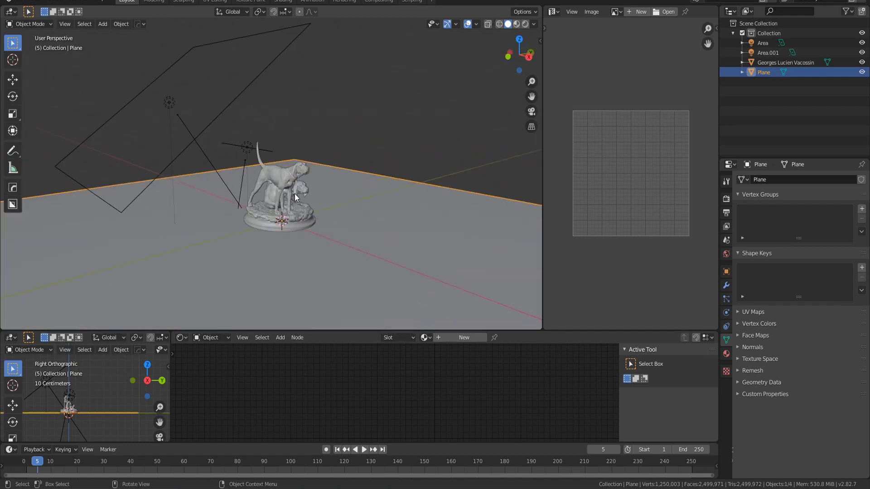
{"action": "middle_click_drag", "start_coordinate": [333, 167], "coordinate": [356, 174]}
{"action": "scroll", "coordinate": [319, 204], "scroll_direction": "up", "scroll_amount": 4}
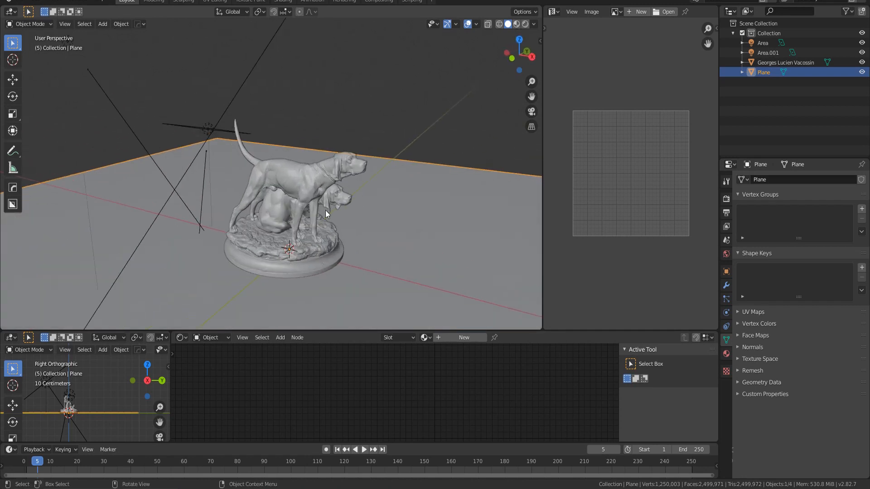
{"action": "scroll", "coordinate": [290, 184], "scroll_direction": "up", "scroll_amount": 5}
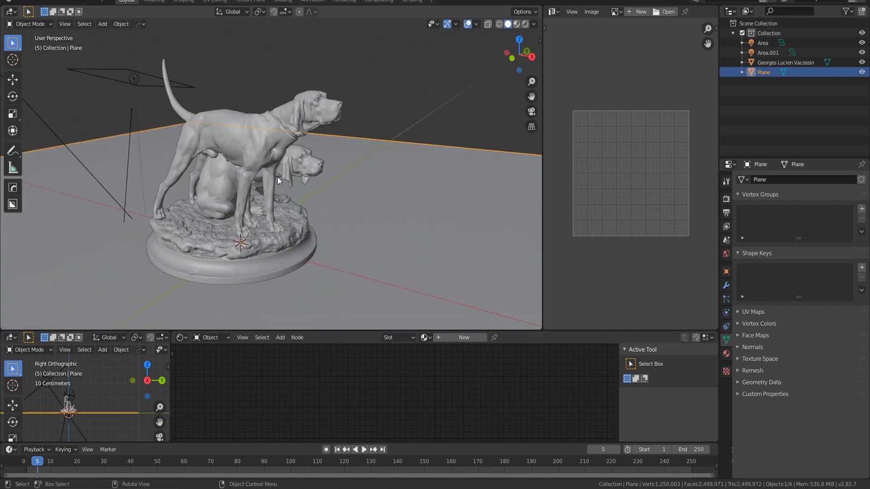
{"action": "scroll", "coordinate": [277, 176], "scroll_direction": "down", "scroll_amount": 8}
{"action": "scroll", "coordinate": [273, 176], "scroll_direction": "up", "scroll_amount": 6}
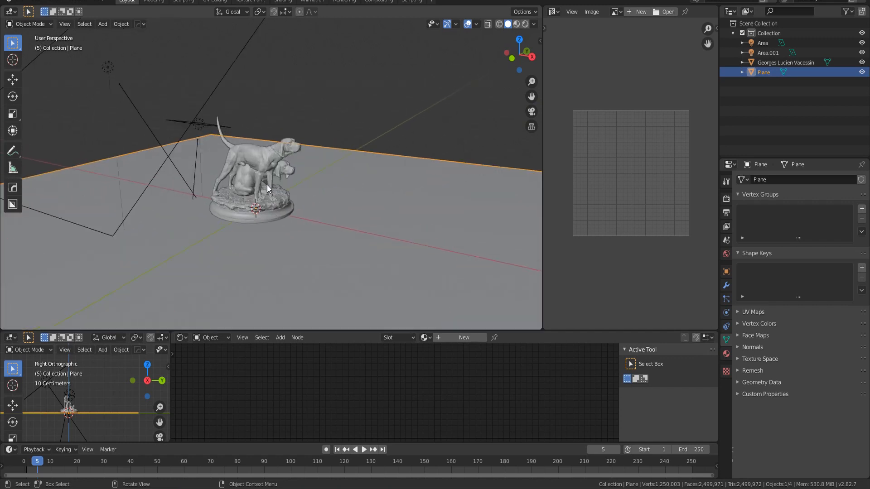
{"action": "middle_click_drag", "start_coordinate": [357, 160], "coordinate": [326, 173]}
{"action": "scroll", "coordinate": [312, 159], "scroll_direction": "down", "scroll_amount": 3}
{"action": "left_click", "coordinate": [307, 140]}
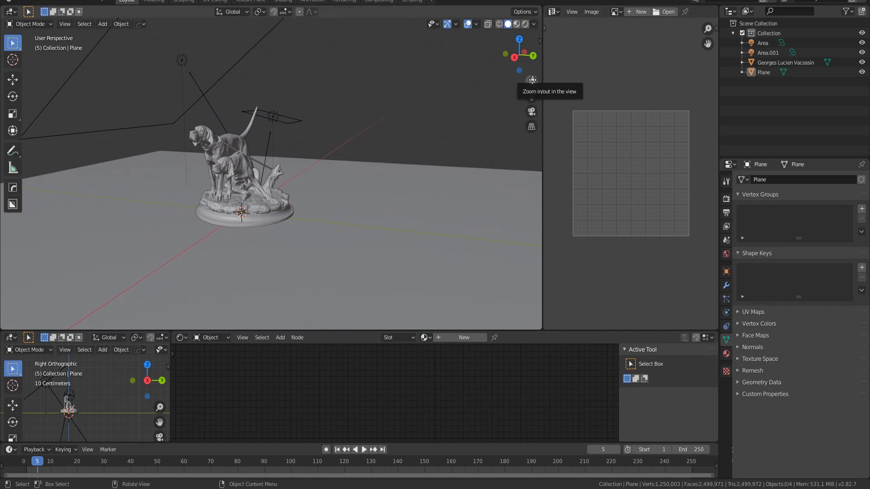
{"action": "left_click_drag", "start_coordinate": [532, 81], "coordinate": [534, 129]}
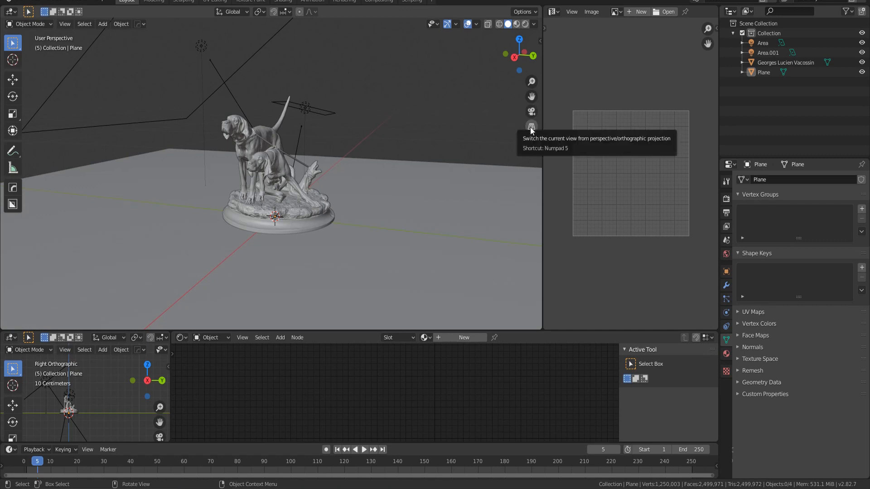
Switch the main viewport to orthographic projection, compare the scene from other angles, and return to perspective
{"action": "scroll", "coordinate": [409, 144], "scroll_direction": "down", "scroll_amount": 4}
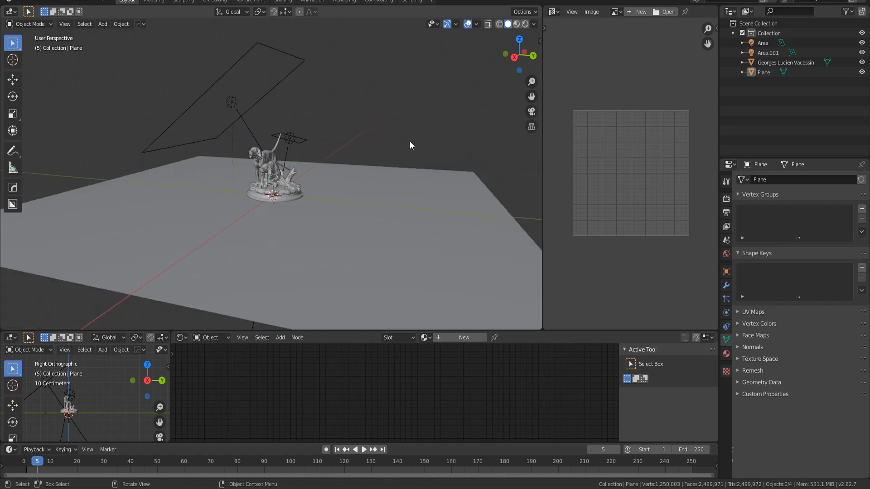
{"action": "scroll", "coordinate": [339, 176], "scroll_direction": "up", "scroll_amount": 4}
{"action": "middle_click_drag", "start_coordinate": [341, 175], "coordinate": [379, 169]}
{"action": "left_click", "coordinate": [531, 127]}
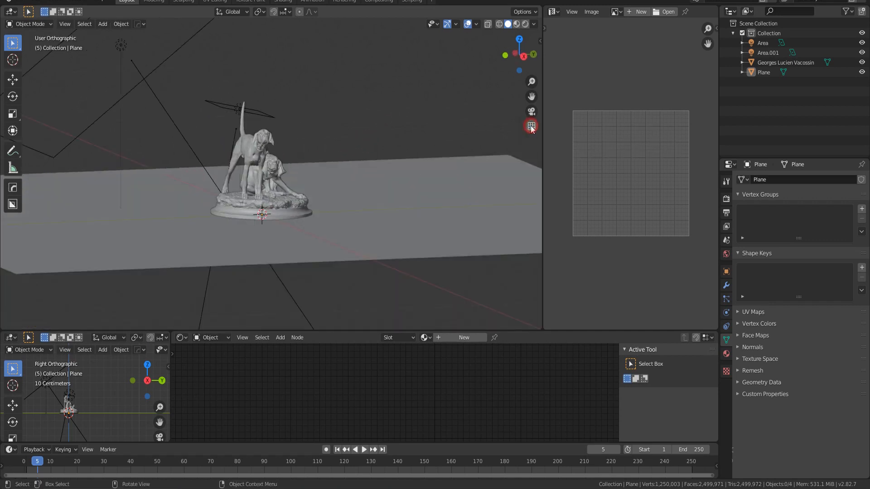
{"action": "scroll", "coordinate": [311, 154], "scroll_direction": "down", "scroll_amount": 5}
{"action": "middle_click_drag", "start_coordinate": [297, 175], "coordinate": [337, 190]}
{"action": "scroll", "coordinate": [294, 195], "scroll_direction": "up", "scroll_amount": 4}
{"action": "left_click", "coordinate": [531, 127]}
{"action": "scroll", "coordinate": [309, 179], "scroll_direction": "up", "scroll_amount": 6}
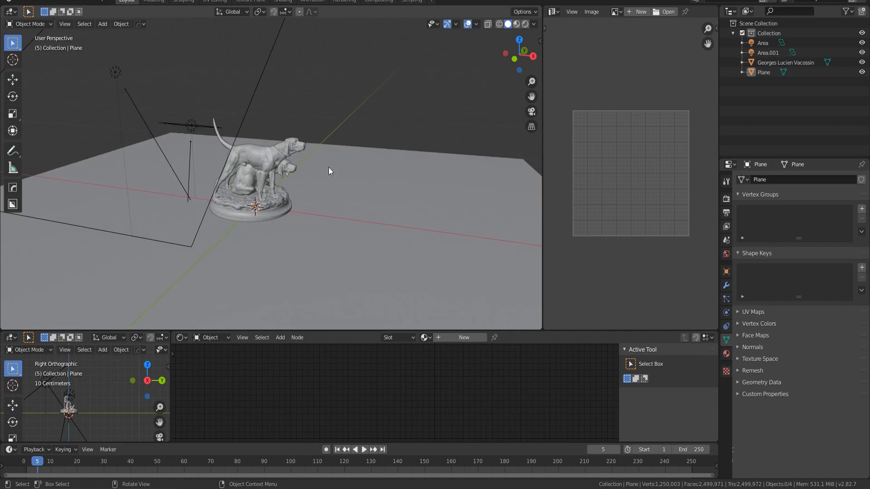
View the scene from the Right, Bottom and Back orthographic views, and return to a perspective view
{"action": "middle_click_drag", "start_coordinate": [521, 101], "coordinate": [446, 98]}
{"action": "left_click_drag", "start_coordinate": [506, 53], "coordinate": [493, 81]}
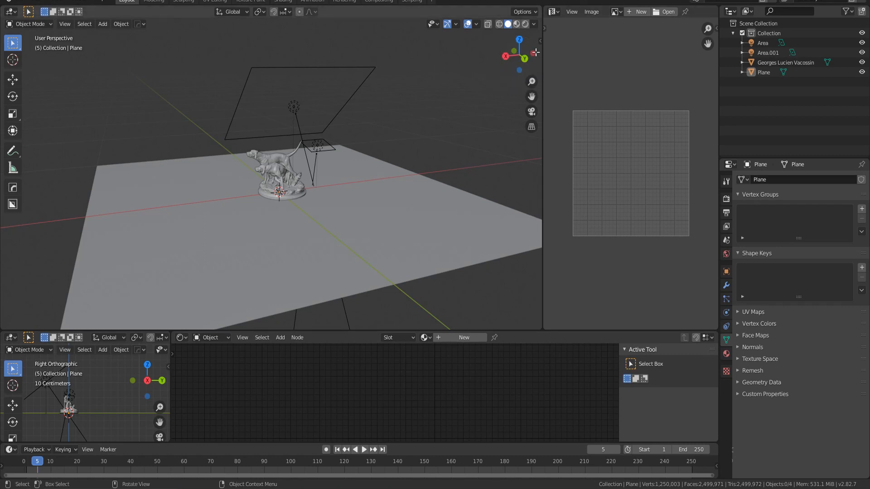
{"action": "left_click", "coordinate": [506, 56]}
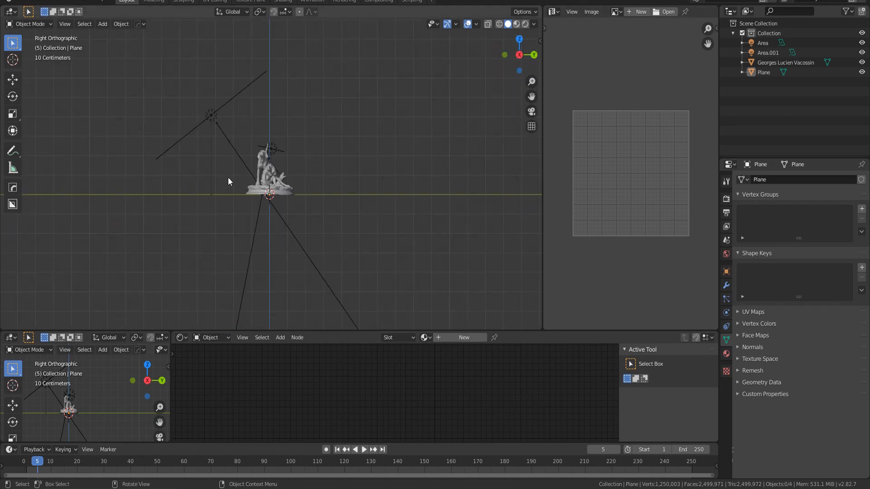
{"action": "left_click", "coordinate": [519, 71]}
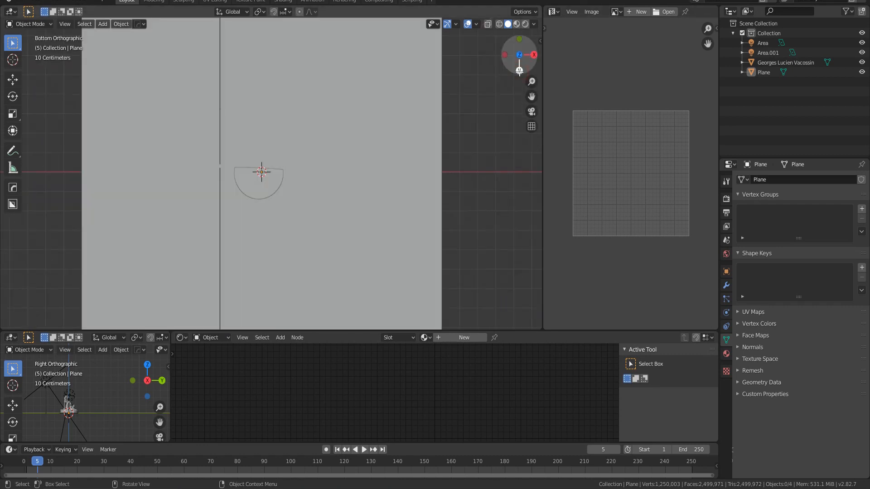
{"action": "left_click", "coordinate": [519, 71]}
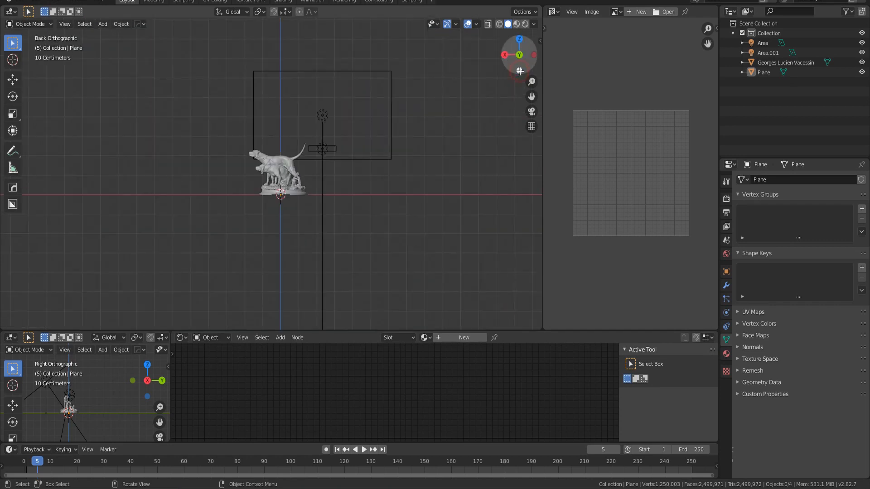
{"action": "left_click_drag", "start_coordinate": [532, 56], "coordinate": [324, 179]}
{"action": "middle_click_drag", "start_coordinate": [324, 179], "coordinate": [383, 180]}
{"action": "scroll", "coordinate": [372, 177], "scroll_direction": "down", "scroll_amount": 5}
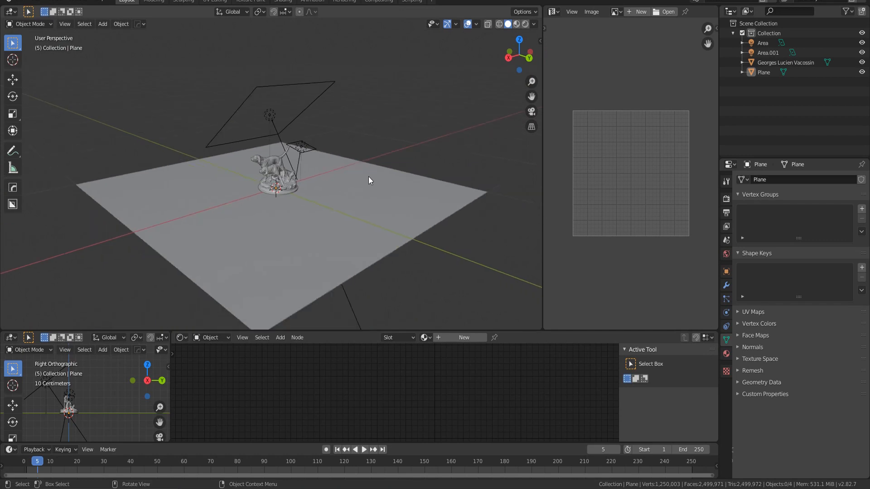
{"action": "scroll", "coordinate": [294, 194], "scroll_direction": "up", "scroll_amount": 2}
Snap the viewport to axis-aligned views such as Left, and orbit back to a perspective view of the statue
{"action": "middle_click_drag", "start_coordinate": [349, 201], "coordinate": [342, 191], "text": "alt"}
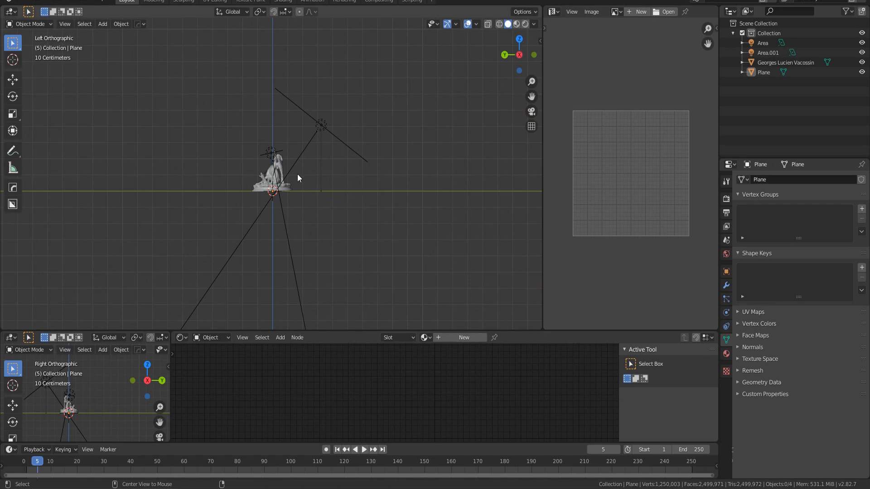
{"action": "middle_click_drag", "start_coordinate": [301, 181], "coordinate": [348, 178], "text": "alt"}
{"action": "middle_click_drag", "start_coordinate": [312, 203], "coordinate": [306, 244], "text": "alt"}
{"action": "middle_click_drag", "start_coordinate": [257, 201], "coordinate": [332, 190], "text": "alt"}
{"action": "middle_click_drag", "start_coordinate": [359, 135], "coordinate": [267, 162]}
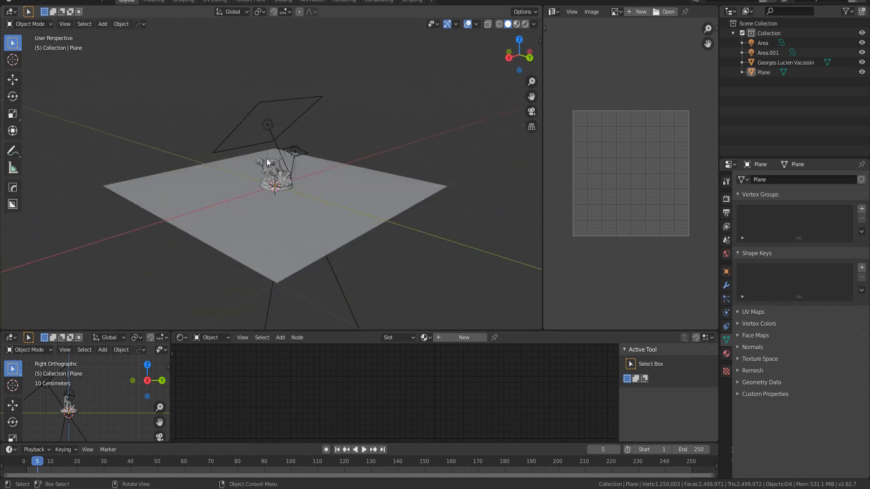
{"action": "scroll", "coordinate": [267, 157], "scroll_direction": "up", "scroll_amount": 4}
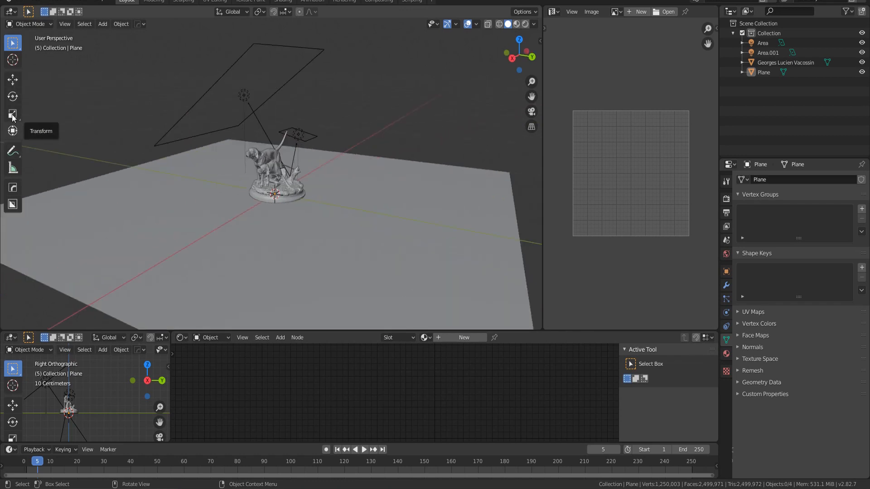
Select the dog statue and shift it slightly along the X axis with the Move tool
{"action": "left_click", "coordinate": [12, 96]}
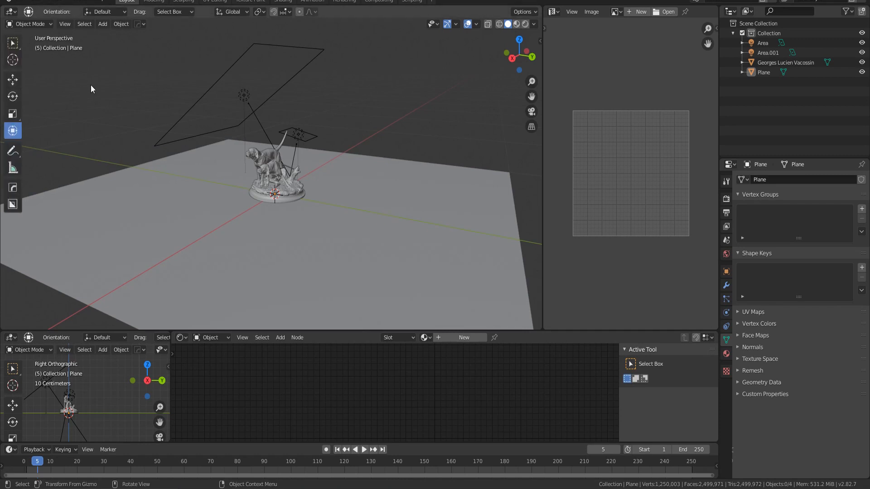
{"action": "left_click", "coordinate": [16, 78]}
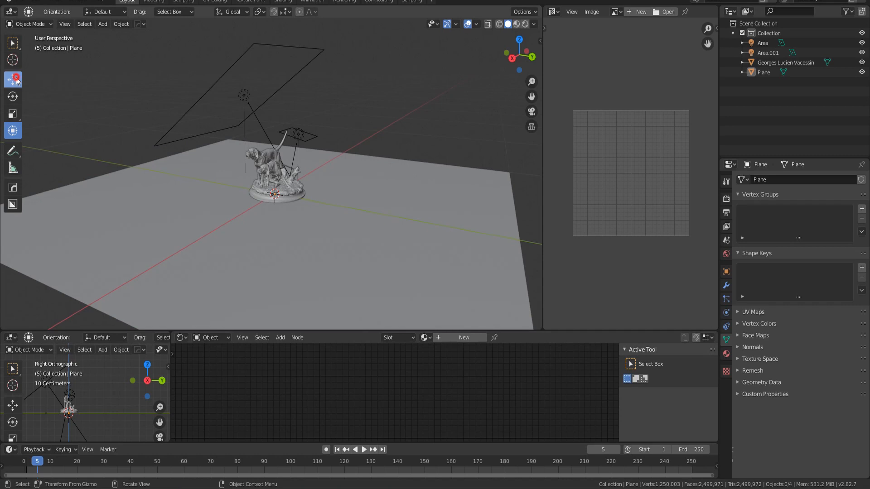
{"action": "left_click", "coordinate": [266, 169]}
{"action": "scroll", "coordinate": [304, 184], "scroll_direction": "up", "scroll_amount": 5}
{"action": "middle_click_drag", "start_coordinate": [333, 190], "coordinate": [409, 190]}
{"action": "scroll", "coordinate": [280, 183], "scroll_direction": "up", "scroll_amount": 3}
{"action": "scroll", "coordinate": [409, 190], "scroll_direction": "down", "scroll_amount": 3}
{"action": "scroll", "coordinate": [357, 192], "scroll_direction": "up", "scroll_amount": 3}
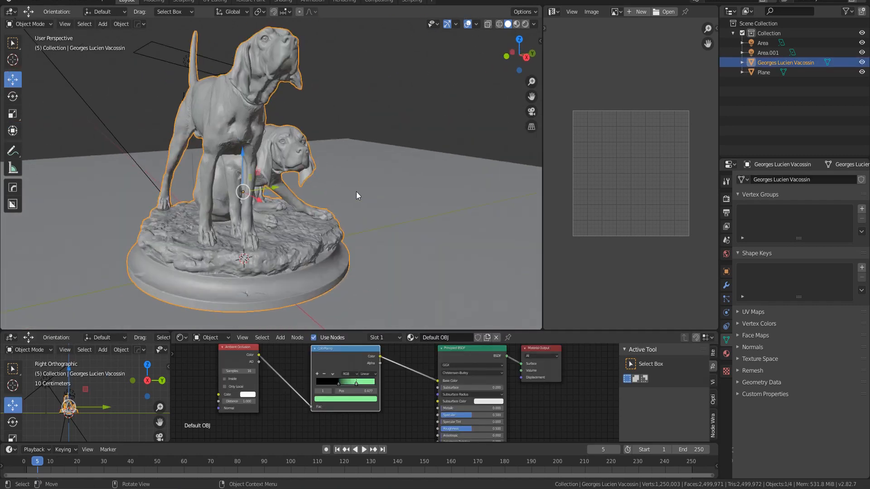
{"action": "middle_click_drag", "start_coordinate": [356, 195], "coordinate": [265, 200]}
{"action": "scroll", "coordinate": [264, 200], "scroll_direction": "down", "scroll_amount": 5}
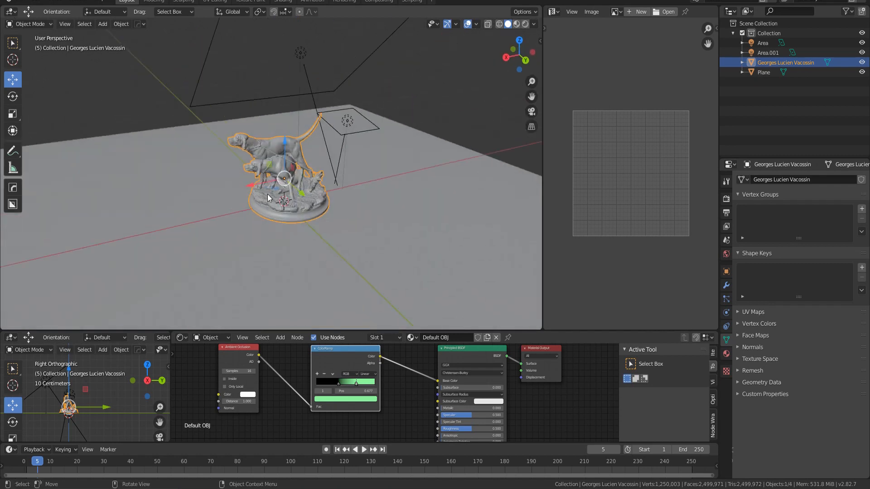
{"action": "mouse_move", "coordinate": [252, 184]}
{"action": "left_mouse_down"}
{"action": "mouse_move", "coordinate": [145, 202]}
{"action": "mouse_move", "coordinate": [274, 181]}
{"action": "mouse_move", "coordinate": [247, 185]}
{"action": "left_mouse_up"}
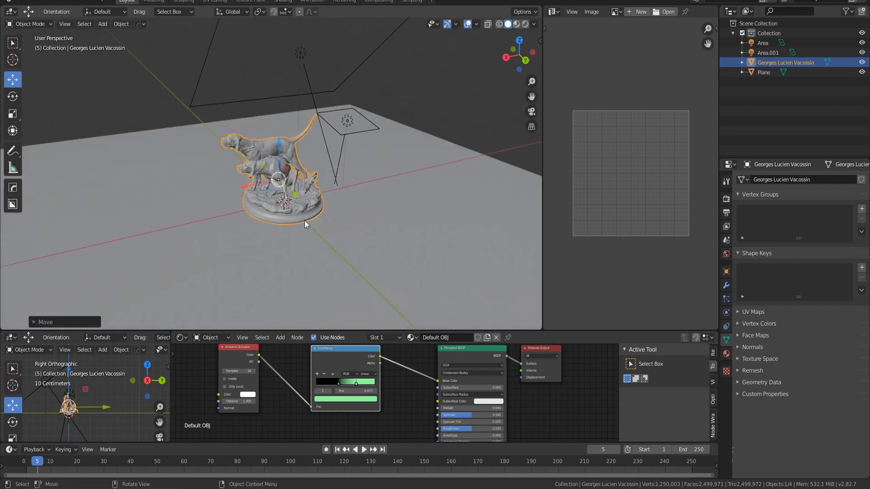
Shift the dog statue slightly along the Y axis with the Move tool
{"action": "scroll", "coordinate": [282, 219], "scroll_direction": "down", "scroll_amount": 3}
{"action": "middle_click_drag", "start_coordinate": [281, 218], "coordinate": [319, 202]}
{"action": "scroll", "coordinate": [319, 202], "scroll_direction": "up", "scroll_amount": 3}
{"action": "left_click_drag", "start_coordinate": [309, 192], "coordinate": [313, 219]}
{"action": "scroll", "coordinate": [313, 219], "scroll_direction": "down", "scroll_amount": 3}
{"action": "scroll", "coordinate": [313, 219], "scroll_direction": "up", "scroll_amount": 3}
{"action": "middle_click_drag", "start_coordinate": [313, 219], "coordinate": [282, 203]}
{"action": "scroll", "coordinate": [276, 202], "scroll_direction": "up", "scroll_amount": 5}
{"action": "scroll", "coordinate": [283, 202], "scroll_direction": "down", "scroll_amount": 4}
{"action": "scroll", "coordinate": [280, 200], "scroll_direction": "up", "scroll_amount": 4}
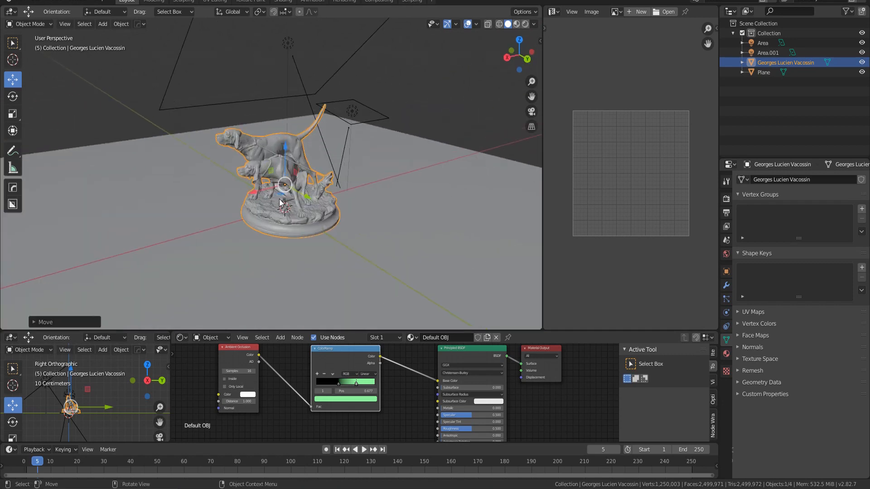
Try rotating the dog statue about the X axis with the Rotate tool, and undo the rotation
{"action": "left_click", "coordinate": [12, 97]}
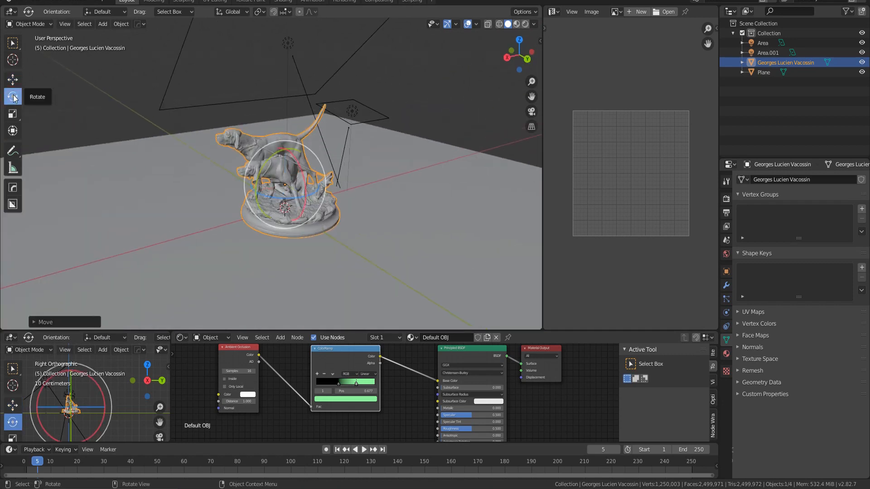
{"action": "middle_click_drag", "start_coordinate": [317, 204], "coordinate": [326, 173]}
{"action": "left_click_drag", "start_coordinate": [309, 166], "coordinate": [358, 199]}
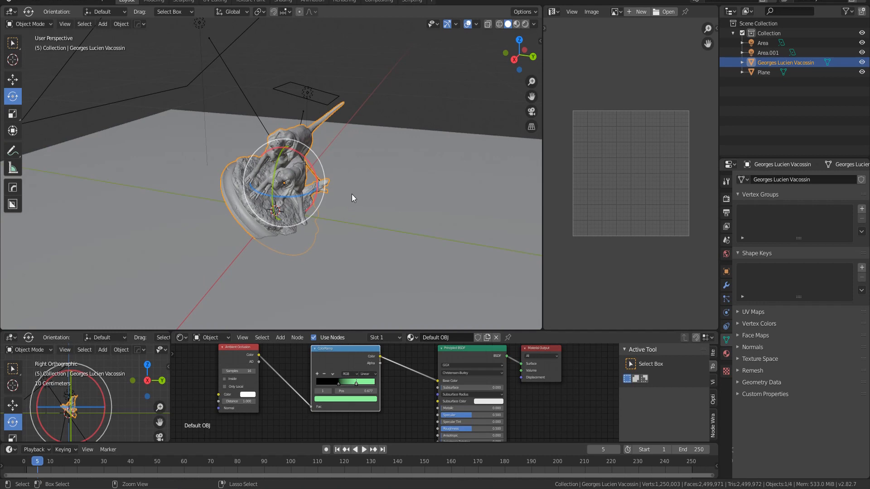
{"action": "key", "text": "ctrl+z"}
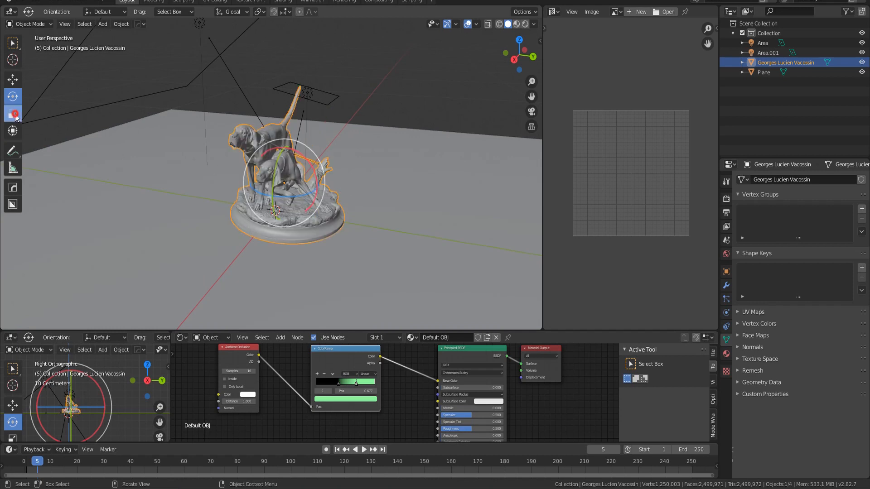
Try stretching and squashing the dog statue along single axes with the Scale tool, and undo each scaling
{"action": "left_click", "coordinate": [13, 114]}
{"action": "middle_click_drag", "start_coordinate": [327, 217], "coordinate": [256, 213]}
{"action": "left_click_drag", "start_coordinate": [252, 196], "coordinate": [290, 195]}
{"action": "key", "text": "ctrl+z"}
{"action": "middle_click_drag", "start_coordinate": [277, 225], "coordinate": [318, 231]}
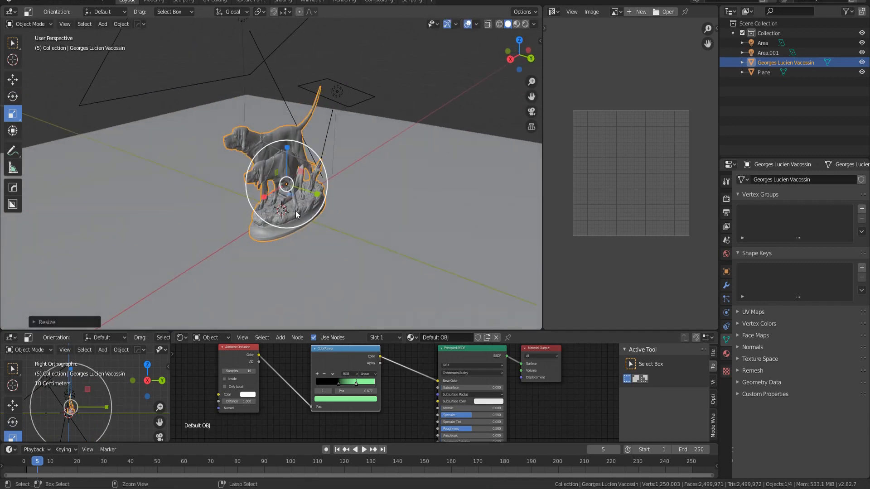
{"action": "key", "text": "ctrl+z"}
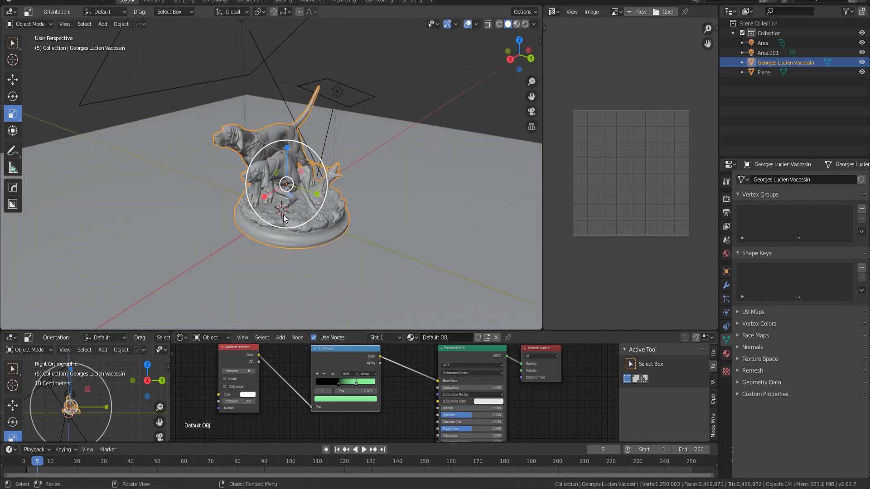
Activate the Transform tool and examine its combined move, rotate and scale gizmo on the dog statue
{"action": "left_click", "coordinate": [13, 134]}
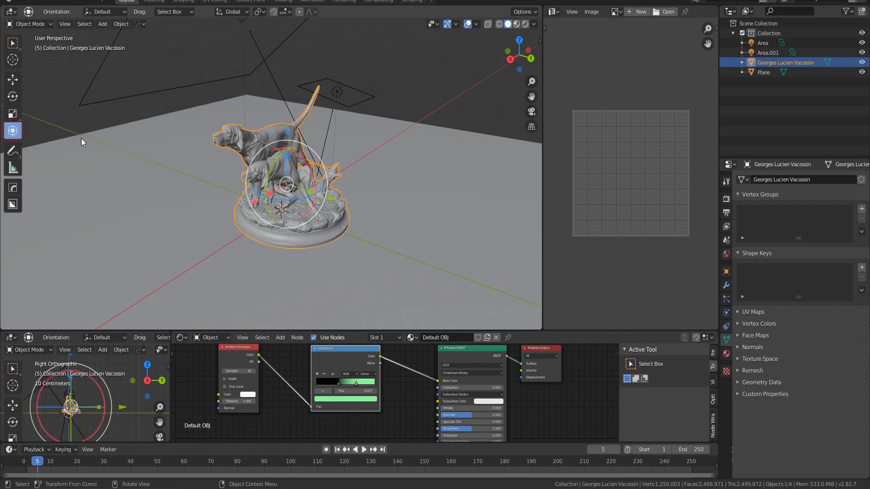
{"action": "scroll", "coordinate": [308, 223], "scroll_direction": "up", "scroll_amount": 6}
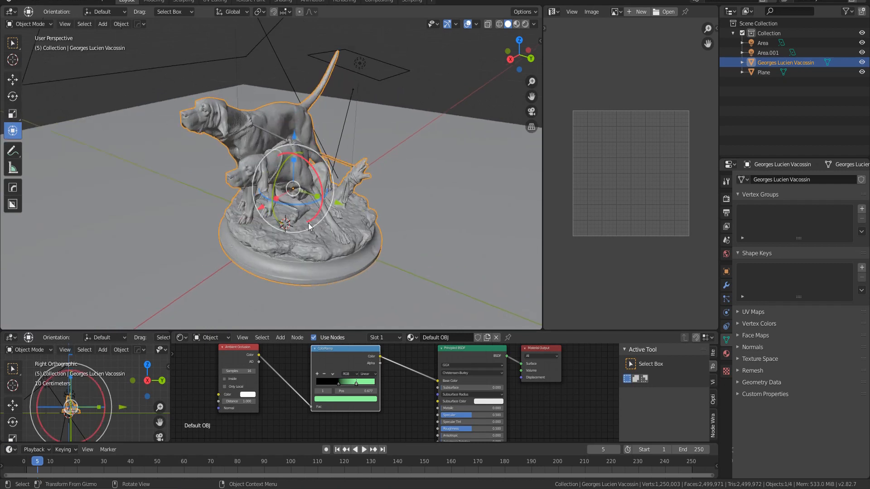
{"action": "middle_click_drag", "start_coordinate": [308, 222], "coordinate": [325, 203]}
{"action": "scroll", "coordinate": [169, 221], "scroll_direction": "down", "scroll_amount": 5}
{"action": "scroll", "coordinate": [292, 215], "scroll_direction": "up", "scroll_amount": 5}
{"action": "scroll", "coordinate": [322, 208], "scroll_direction": "down", "scroll_amount": 5}
{"action": "scroll", "coordinate": [316, 194], "scroll_direction": "up", "scroll_amount": 4}
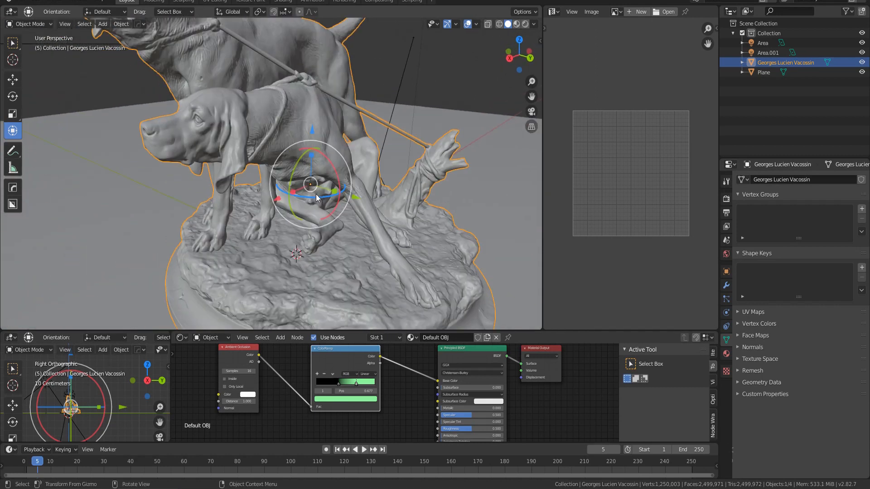
Try moving the dog statue along the X axis and rotating it about X, and undo the transform
{"action": "scroll", "coordinate": [316, 194], "scroll_direction": "down", "scroll_amount": 6}
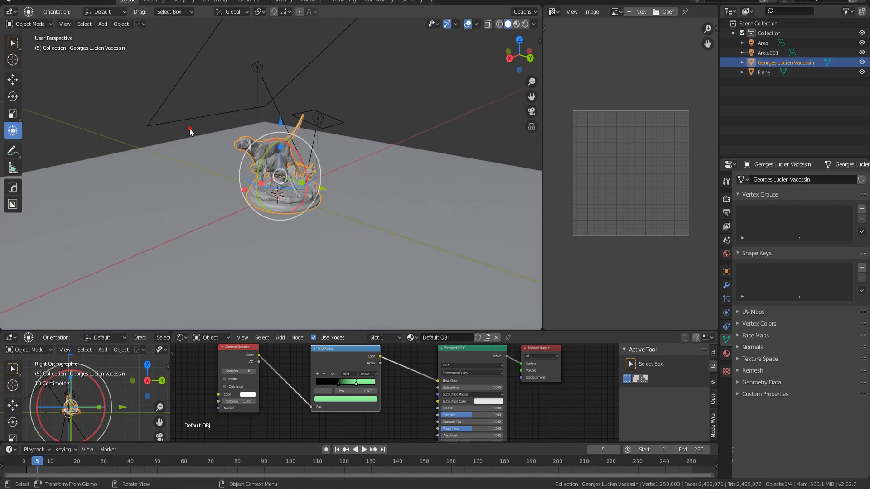
{"action": "left_click", "coordinate": [189, 128]}
{"action": "left_click", "coordinate": [297, 177]}
{"action": "key", "text": "g"}
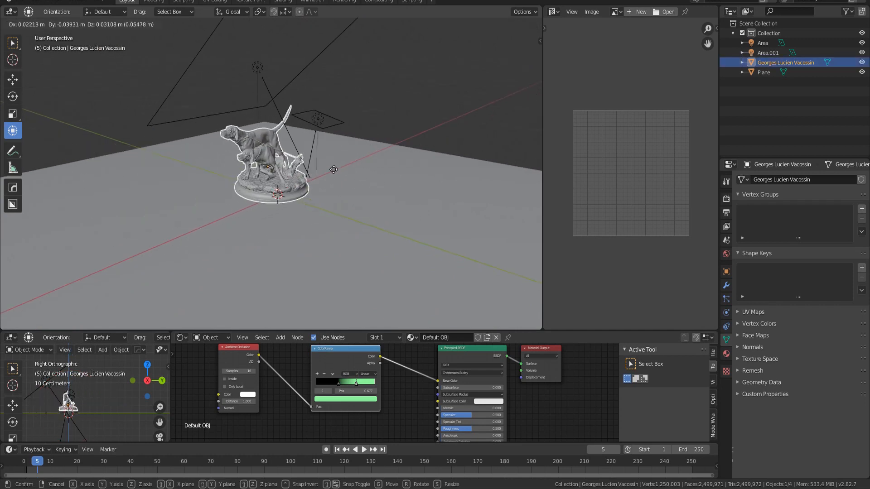
{"action": "key", "text": "x"}
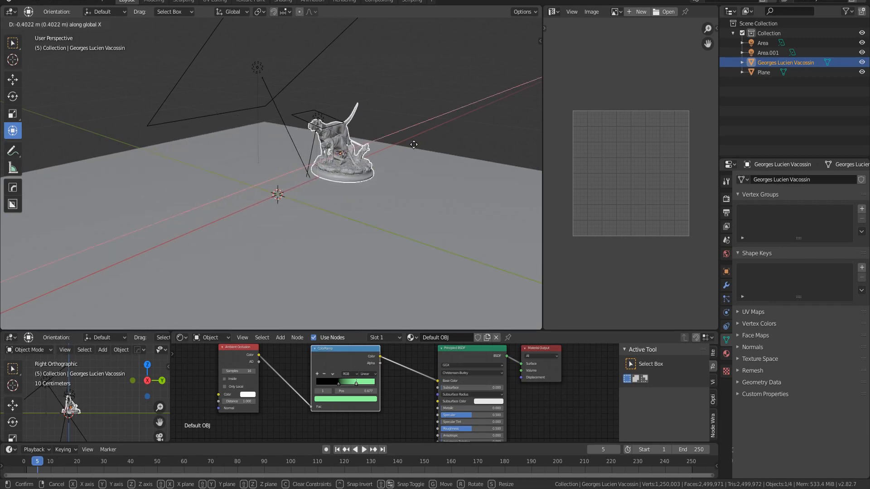
{"action": "key", "text": "r"}
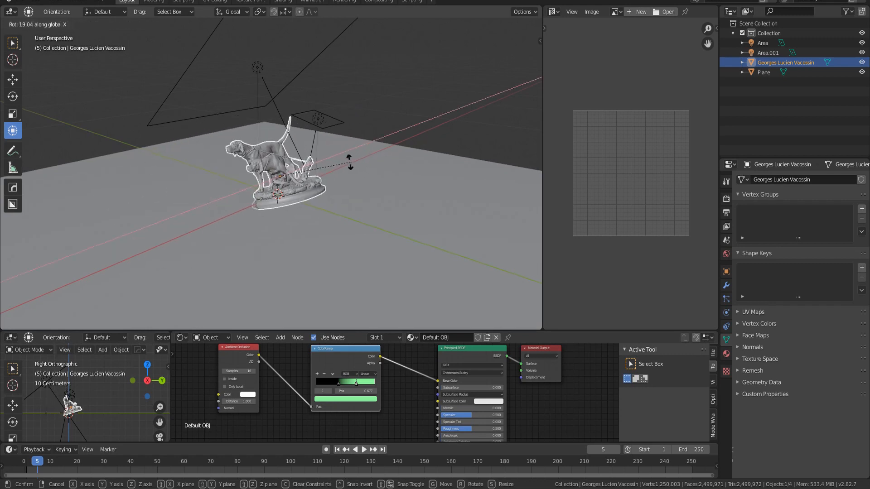
{"action": "left_click", "coordinate": [351, 180]}
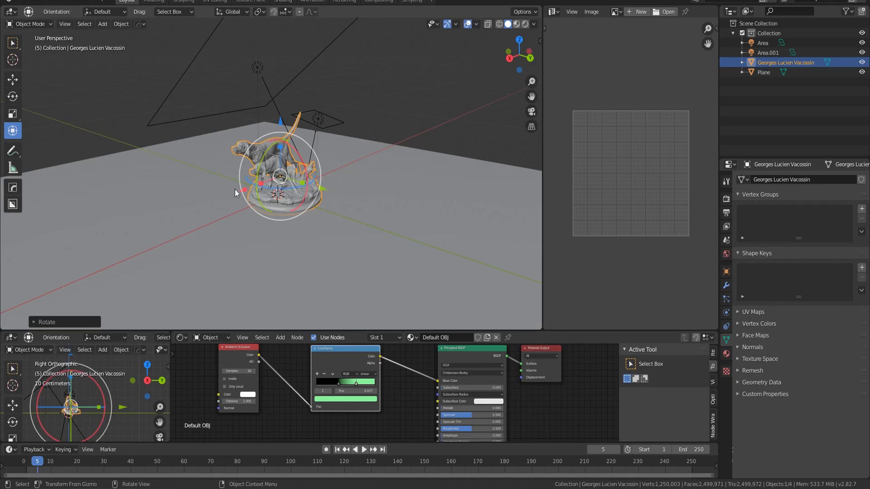
{"action": "key", "text": "ctrl+z"}
Try moving the dog statue along the Y and Z axes, and cancel the move
{"action": "key", "text": "g"}
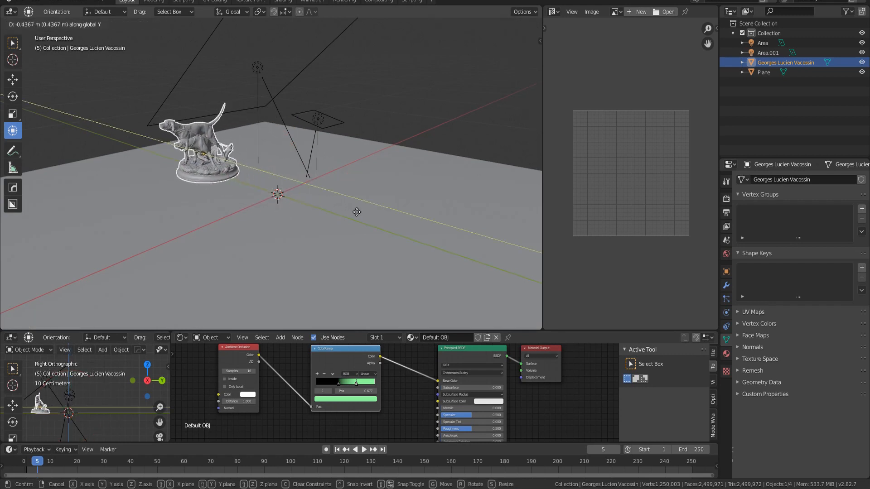
{"action": "key", "text": "z"}
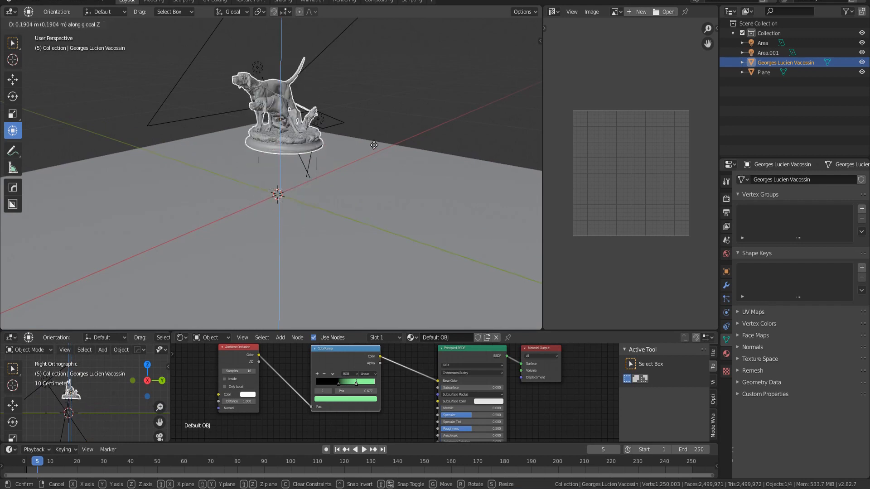
{"action": "right_click", "coordinate": [377, 194]}
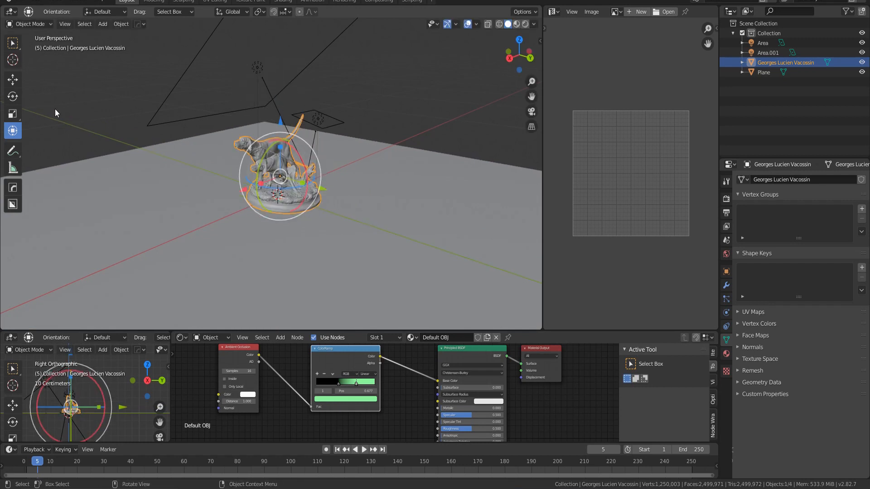
Try scaling the dog statue uniformly and along the individual Z, X and Y axes
{"action": "mouse_move", "coordinate": [326, 201]}
{"action": "middle_mouse_down"}
{"action": "mouse_move", "coordinate": [292, 204]}
{"action": "mouse_move", "coordinate": [338, 206]}
{"action": "middle_mouse_up"}
{"action": "key", "text": "s"}
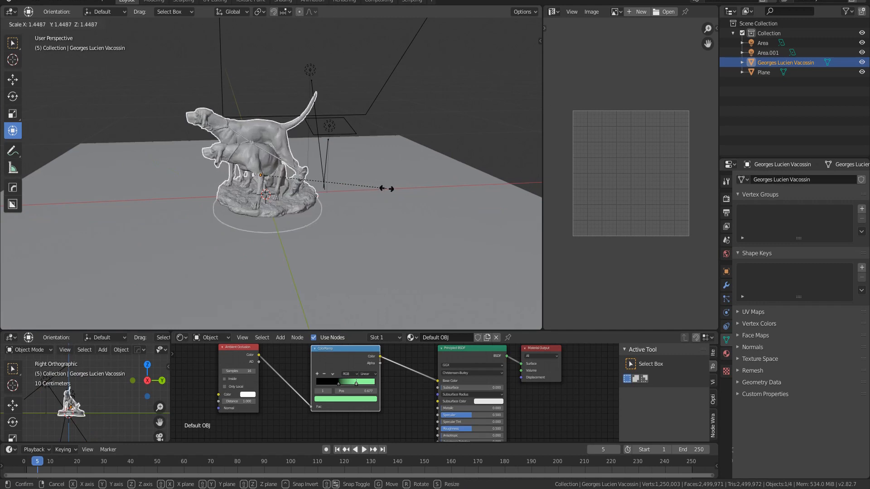
{"action": "key", "text": "z"}
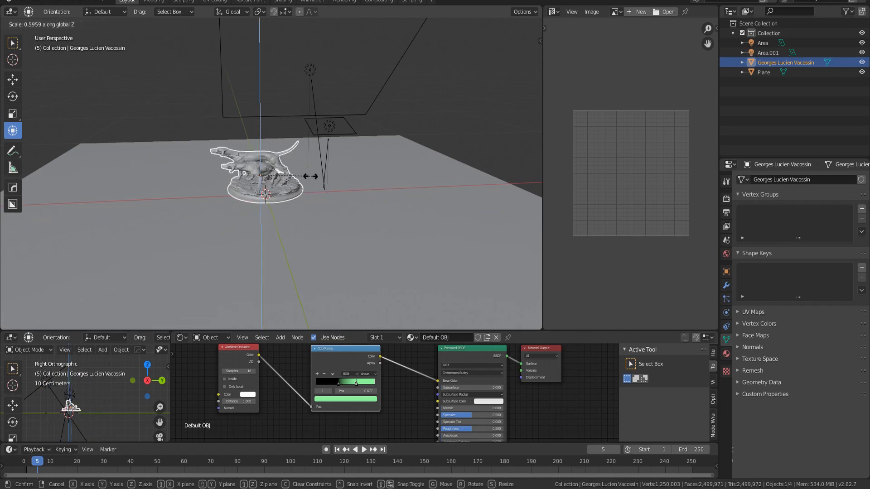
{"action": "key", "text": "x"}
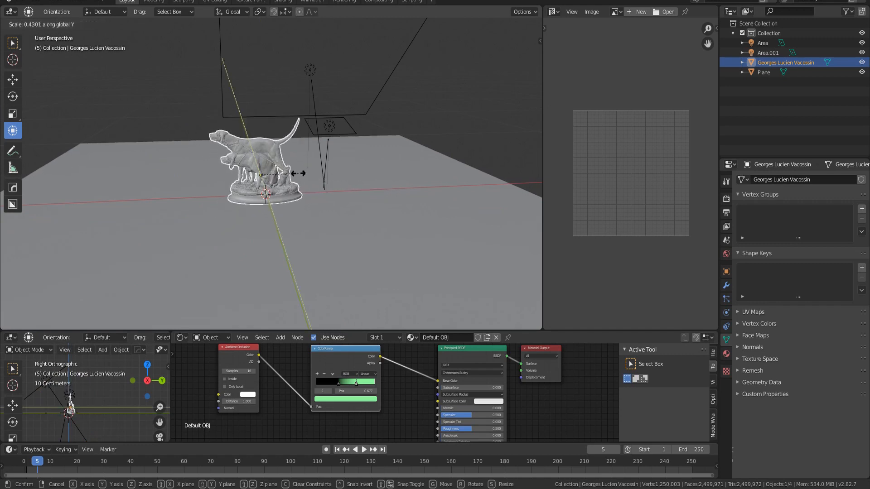
{"action": "left_click", "coordinate": [344, 195]}
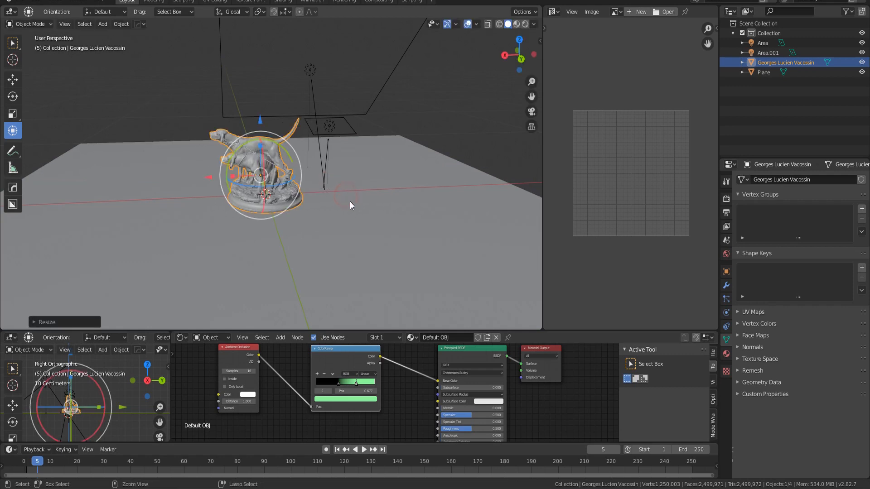
Try rotating the dog statue freely and about the X, Y and Z axes in turn
{"action": "middle_click_drag", "start_coordinate": [267, 210], "coordinate": [359, 213]}
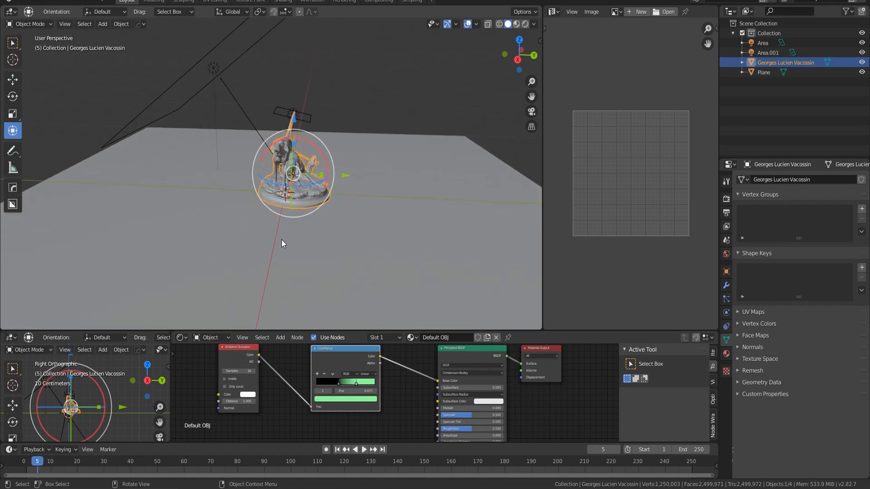
{"action": "scroll", "coordinate": [281, 240], "scroll_direction": "down", "scroll_amount": 4}
{"action": "middle_click_drag", "start_coordinate": [250, 196], "coordinate": [237, 187], "text": "shift"}
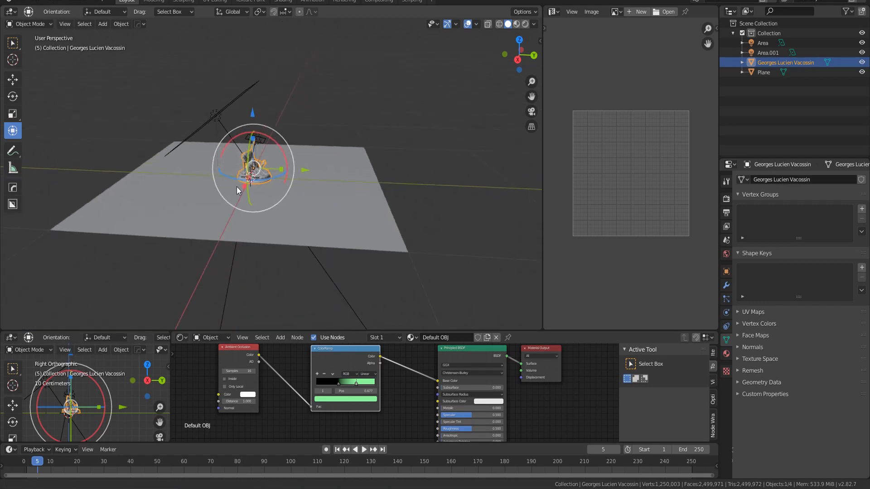
{"action": "scroll", "coordinate": [253, 186], "scroll_direction": "up", "scroll_amount": 5}
{"action": "middle_click_drag", "start_coordinate": [281, 210], "coordinate": [342, 210]}
{"action": "scroll", "coordinate": [342, 209], "scroll_direction": "down", "scroll_amount": 2}
{"action": "key", "text": "r"}
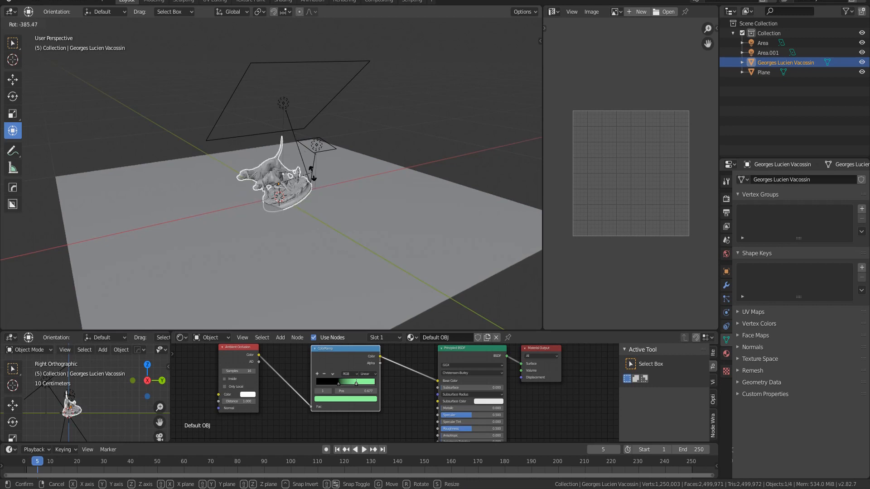
{"action": "key", "text": "x"}
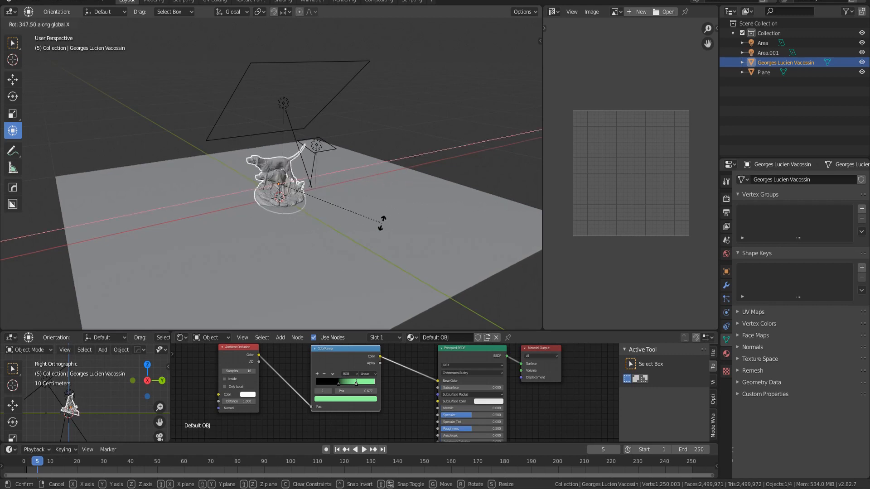
{"action": "key", "text": "y"}
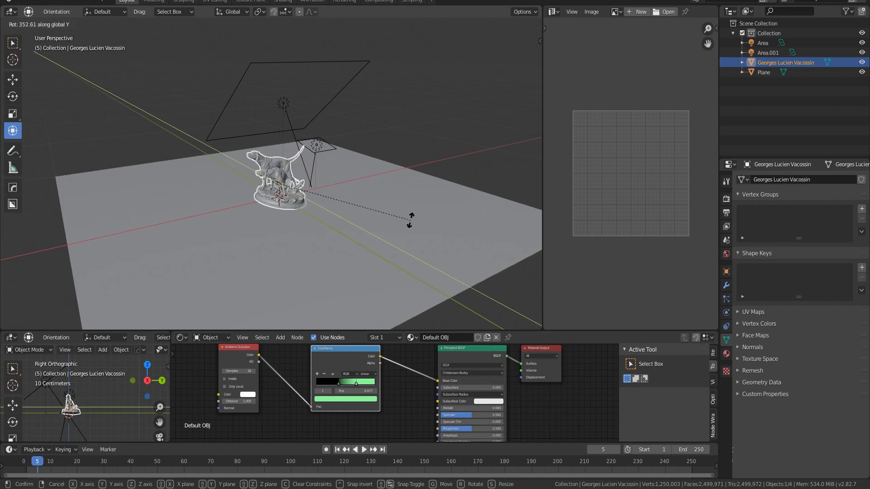
{"action": "key", "text": "z"}
{"action": "left_click", "coordinate": [319, 232]}
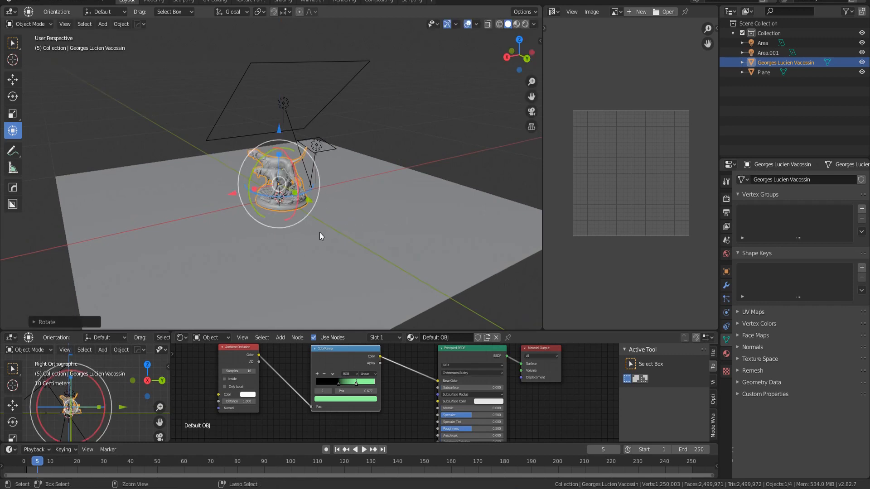
Switch through the Move, Rotate and Scale tools, return to the Move tool and deselect the dog statue
{"action": "middle_click_drag", "start_coordinate": [316, 223], "coordinate": [54, 127]}
{"action": "left_click", "coordinate": [16, 82]}
{"action": "left_click", "coordinate": [12, 97]}
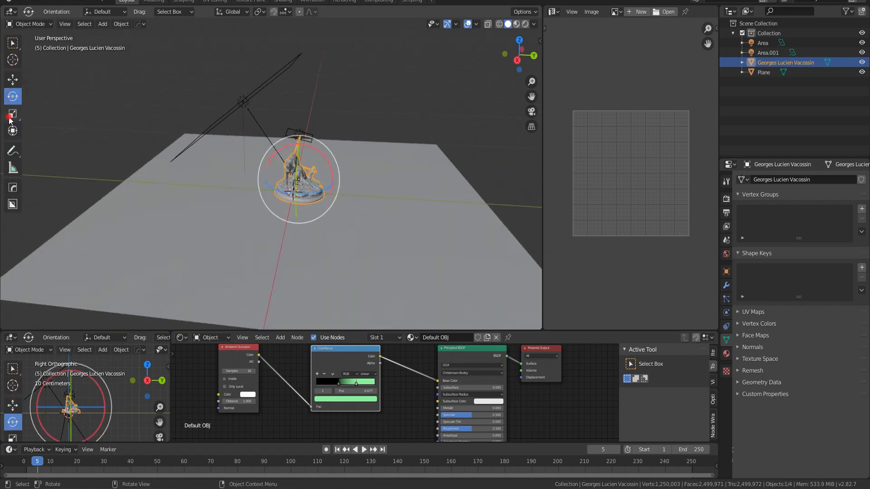
{"action": "left_click", "coordinate": [11, 115]}
{"action": "left_click", "coordinate": [10, 82]}
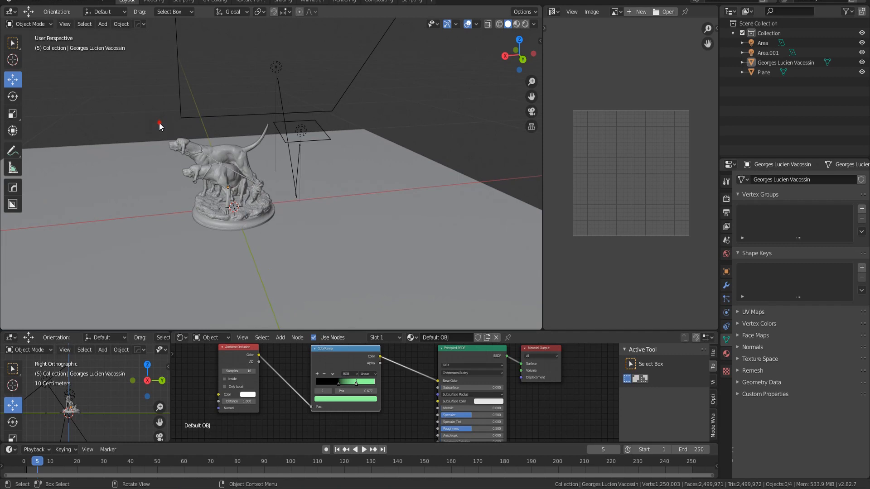
Examine the dog statue and ground plane from several angles and distances
{"action": "scroll", "coordinate": [263, 192], "scroll_direction": "down", "scroll_amount": 4}
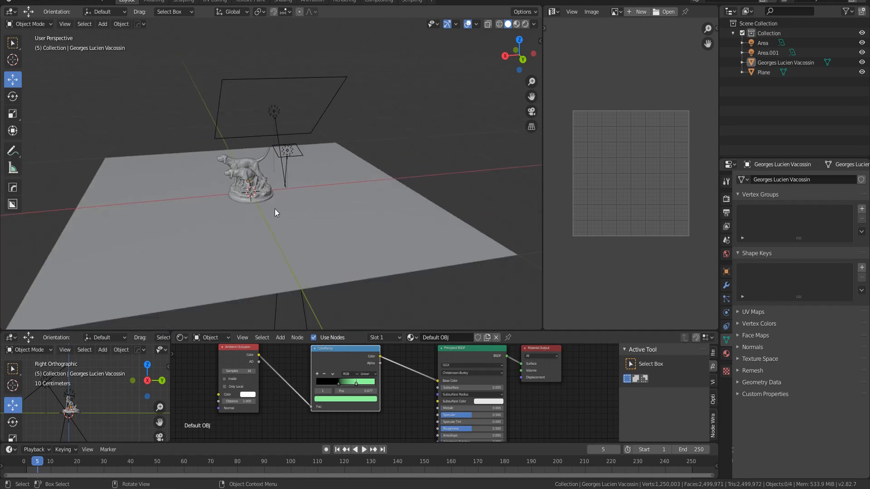
{"action": "middle_click_drag", "start_coordinate": [275, 209], "coordinate": [328, 208]}
{"action": "scroll", "coordinate": [292, 186], "scroll_direction": "up", "scroll_amount": 4}
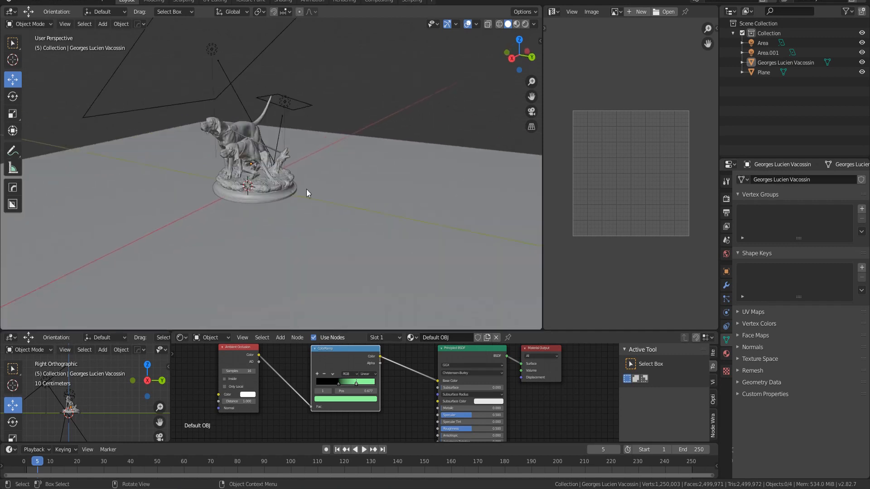
{"action": "scroll", "coordinate": [299, 189], "scroll_direction": "down", "scroll_amount": 5}
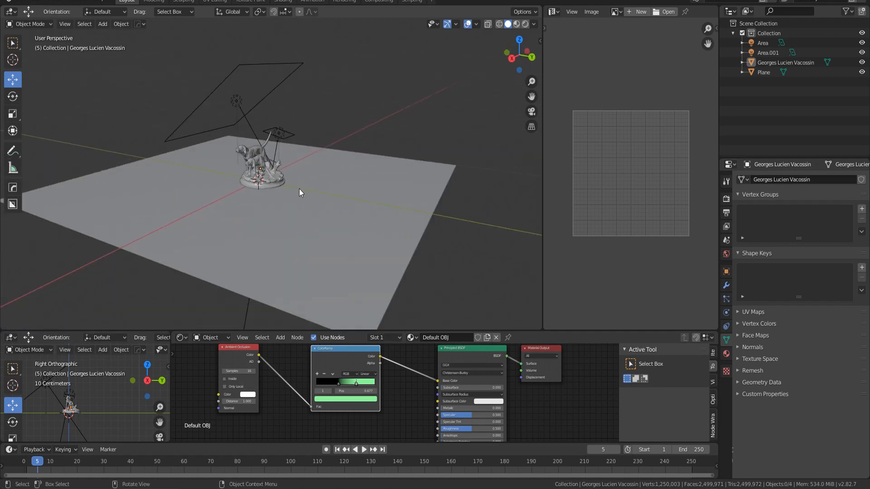
{"action": "scroll", "coordinate": [299, 188], "scroll_direction": "up", "scroll_amount": 4}
{"action": "middle_click_drag", "start_coordinate": [285, 207], "coordinate": [313, 217]}
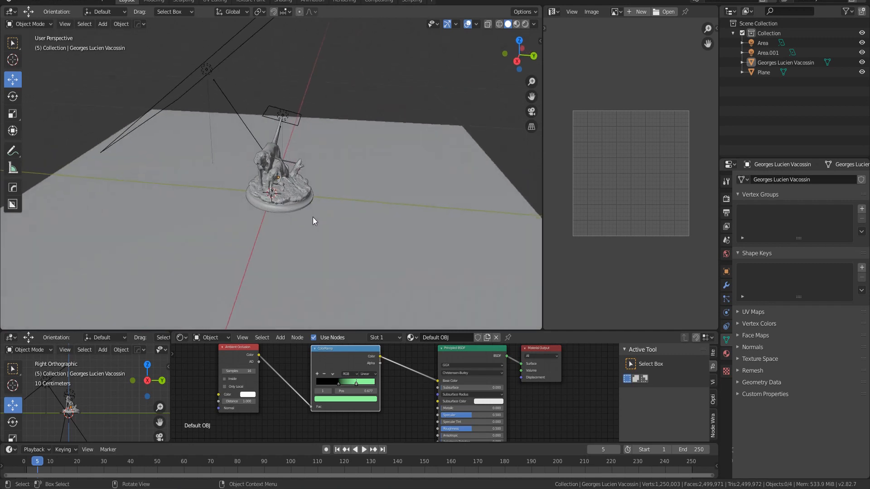
Look at the scene along different axes with the navigation gizmo, including from the bottom, and return to a perspective view
{"action": "left_click", "coordinate": [505, 54]}
{"action": "left_click", "coordinate": [535, 56]}
{"action": "left_click", "coordinate": [518, 71]}
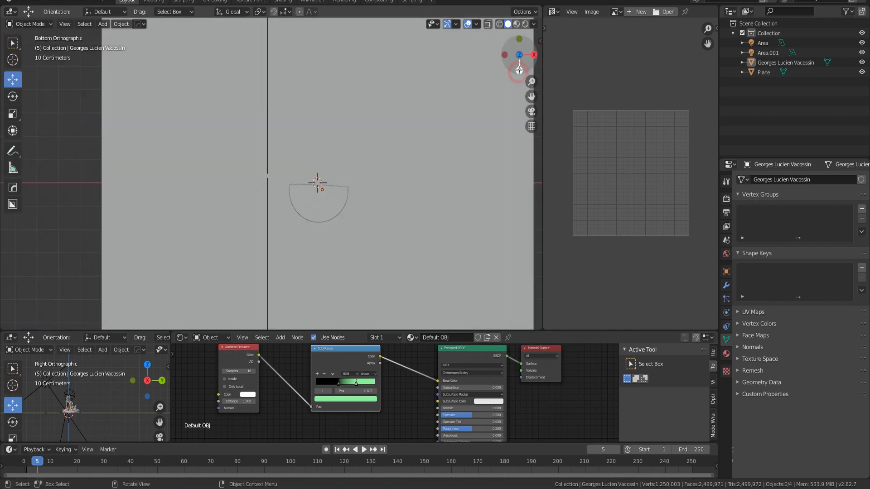
{"action": "middle_click_drag", "start_coordinate": [455, 118], "coordinate": [352, 175]}
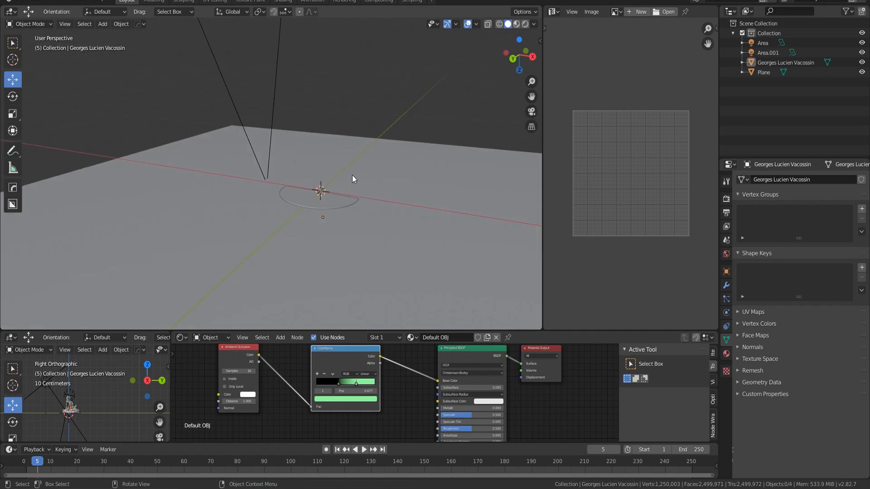
{"action": "middle_click_drag", "start_coordinate": [311, 221], "coordinate": [367, 182]}
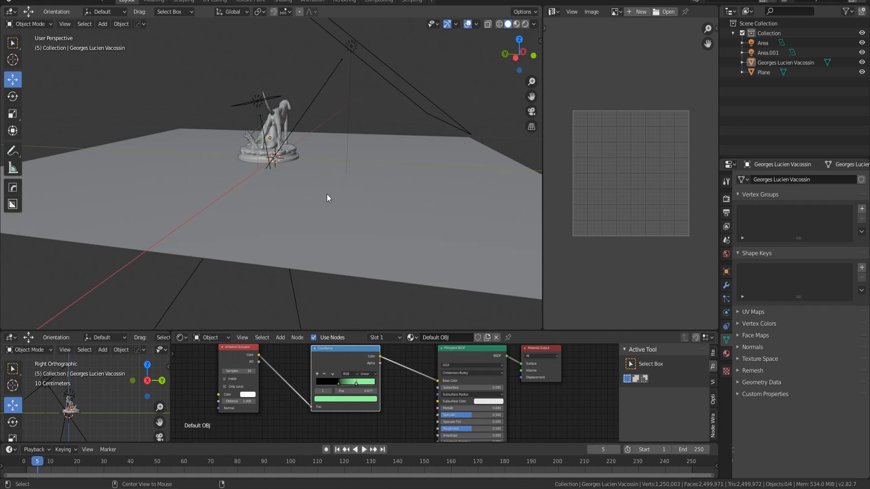
Look at the scene in the front, back and top orthographic views and return to a perspective view
{"action": "key", "text": "KP_1"}
{"action": "middle_click_drag", "start_coordinate": [388, 189], "coordinate": [255, 187]}
{"action": "key", "text": "ctrl+KP_1"}
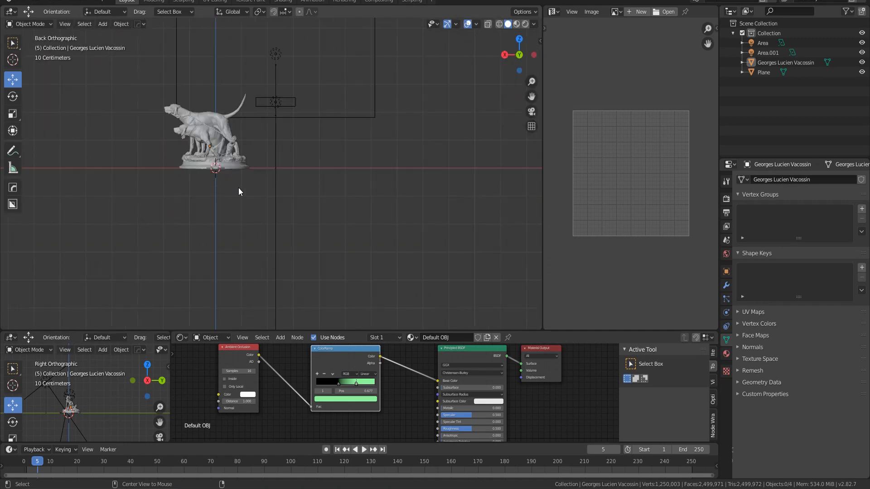
{"action": "key", "text": "KP_7"}
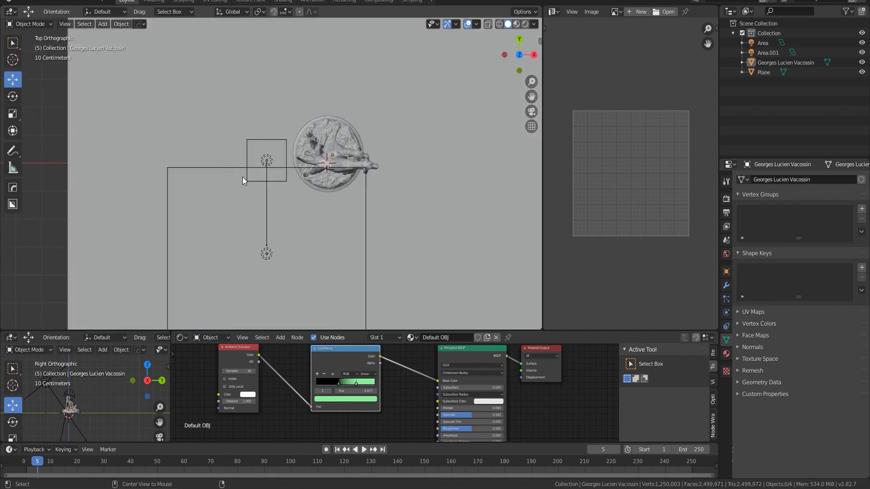
{"action": "middle_click_drag", "start_coordinate": [262, 172], "coordinate": [231, 152]}
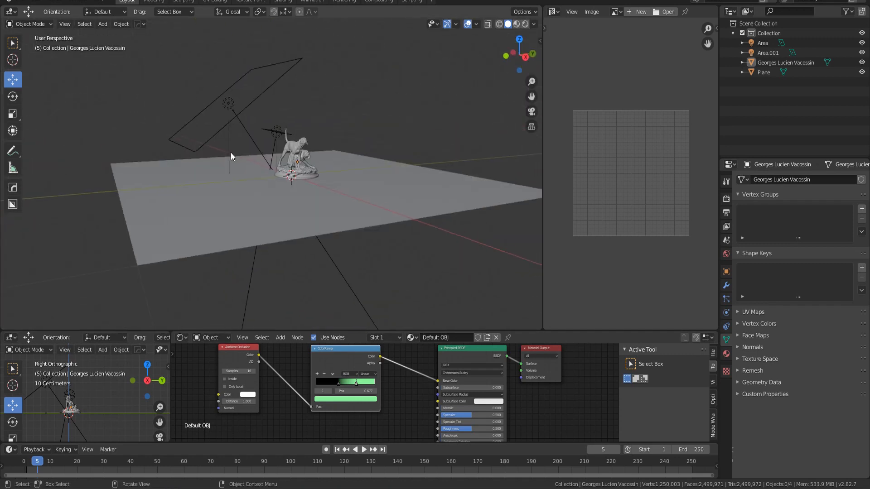
Examine the statue, lights and ground plane by panning across the scene and zooming in and out
{"action": "middle_click_drag", "start_coordinate": [316, 176], "coordinate": [260, 186], "text": "shift"}
{"action": "scroll", "coordinate": [260, 186], "scroll_direction": "up", "scroll_amount": 4}
{"action": "middle_click_drag", "start_coordinate": [187, 201], "coordinate": [304, 203], "text": "shift"}
{"action": "scroll", "coordinate": [207, 208], "scroll_direction": "down", "scroll_amount": 5}
{"action": "scroll", "coordinate": [213, 206], "scroll_direction": "up", "scroll_amount": 2}
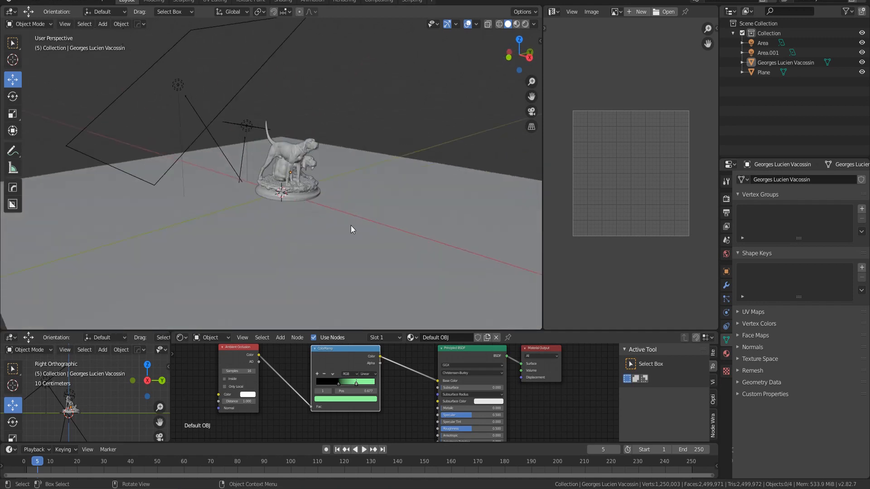
{"action": "scroll", "coordinate": [378, 213], "scroll_direction": "down", "scroll_amount": 3}
{"action": "middle_click_drag", "start_coordinate": [382, 230], "coordinate": [341, 190], "text": "shift"}
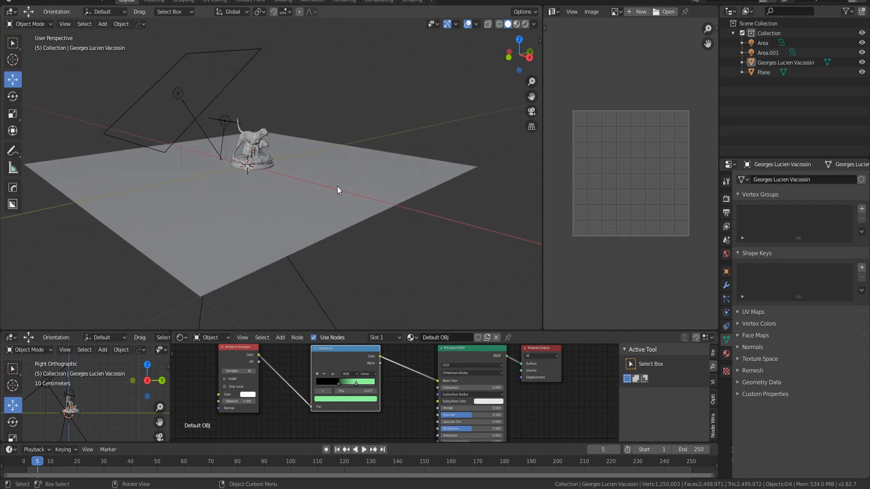
Select all objects in the scene and delete them
{"action": "key", "text": "a"}
{"action": "key", "text": "x"}
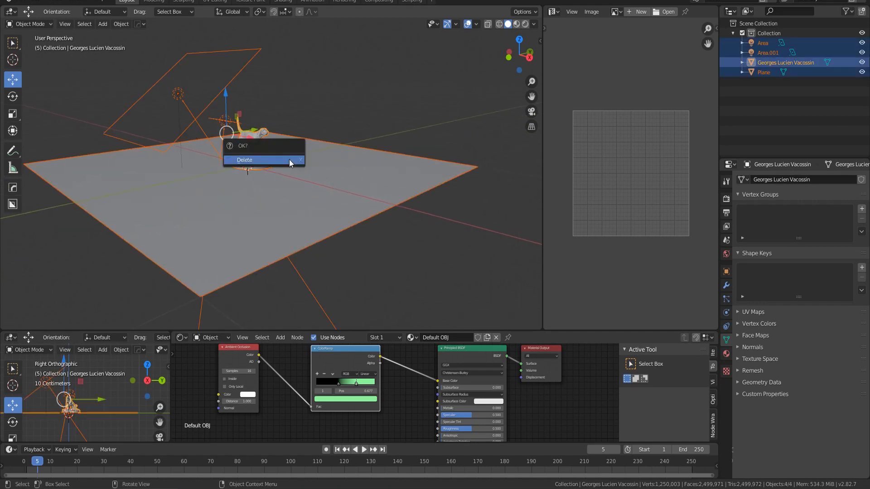
{"action": "left_click", "coordinate": [289, 160]}
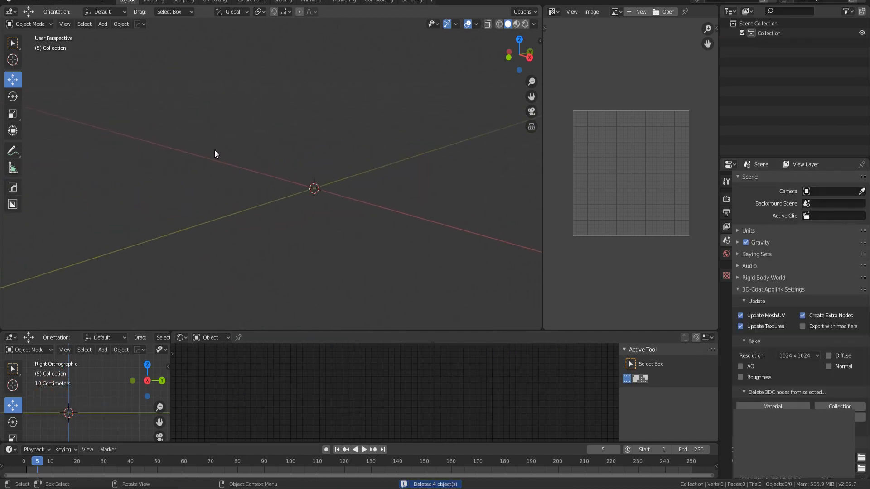
Add a cube mesh at the scene origin and scale it down
{"action": "left_click", "coordinate": [102, 23]}
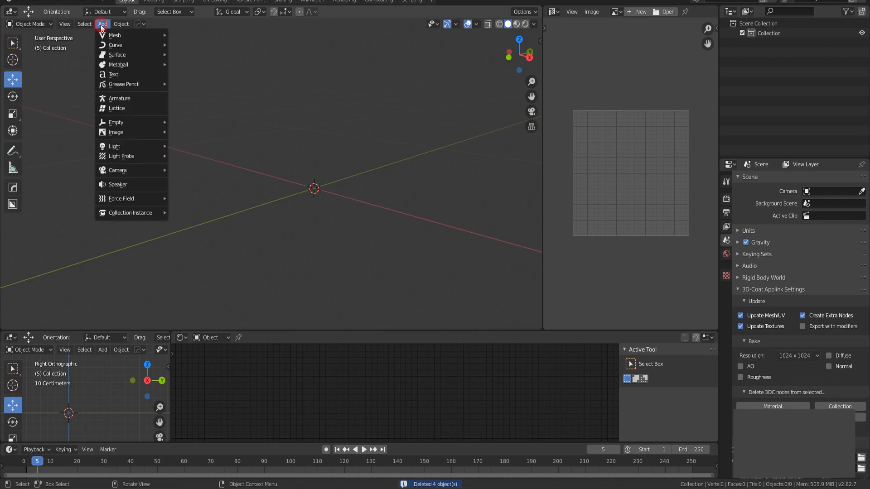
{"action": "left_click", "coordinate": [102, 24]}
{"action": "mouse_move", "coordinate": [114, 36]}
{"action": "left_click", "coordinate": [210, 43]}
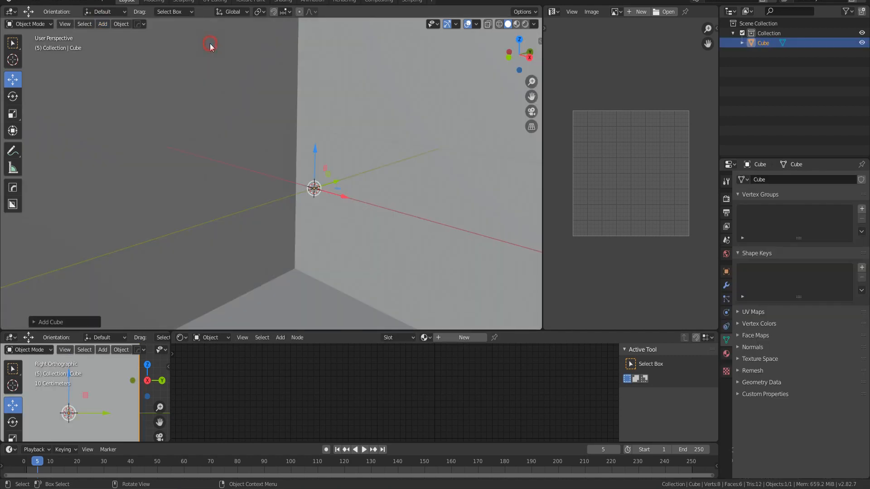
{"action": "key", "text": "s"}
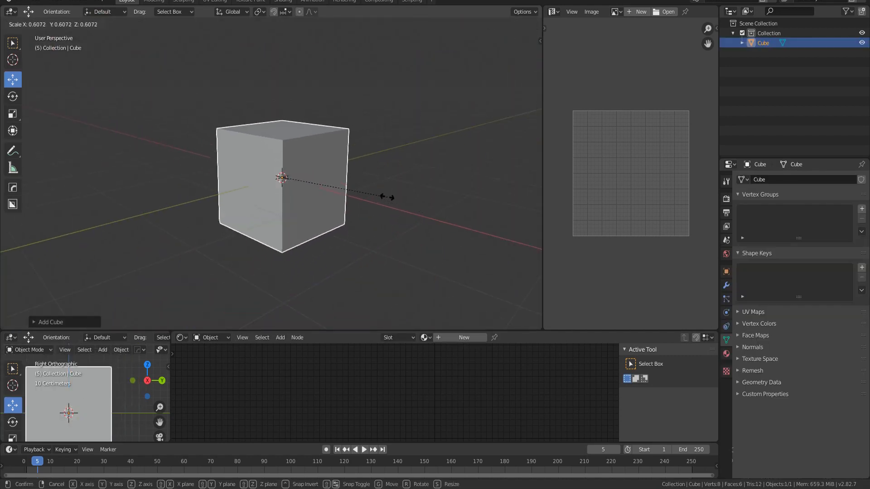
{"action": "left_click", "coordinate": [325, 185]}
Delete the cube from the scene
{"action": "key", "text": "x"}
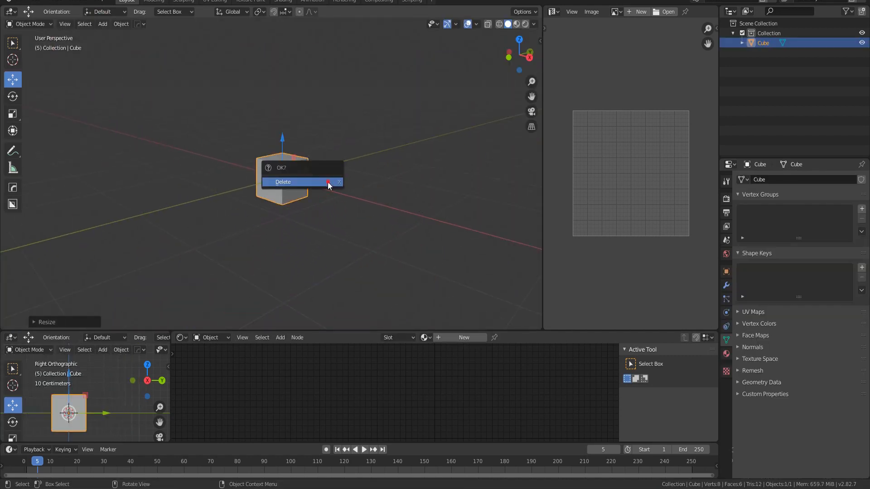
{"action": "left_click", "coordinate": [328, 183]}
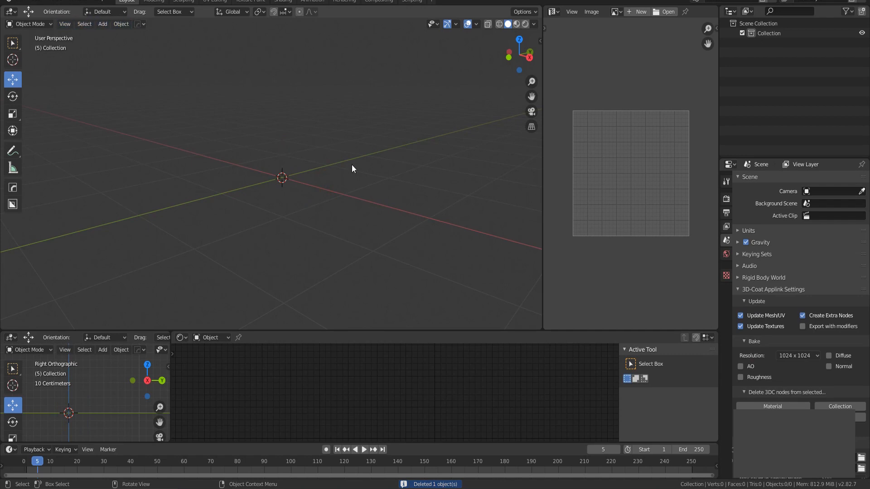
Add a new cube mesh at the origin and scale it down uniformly
{"action": "key", "text": "shift+a"}
{"action": "mouse_move", "coordinate": [306, 179]}
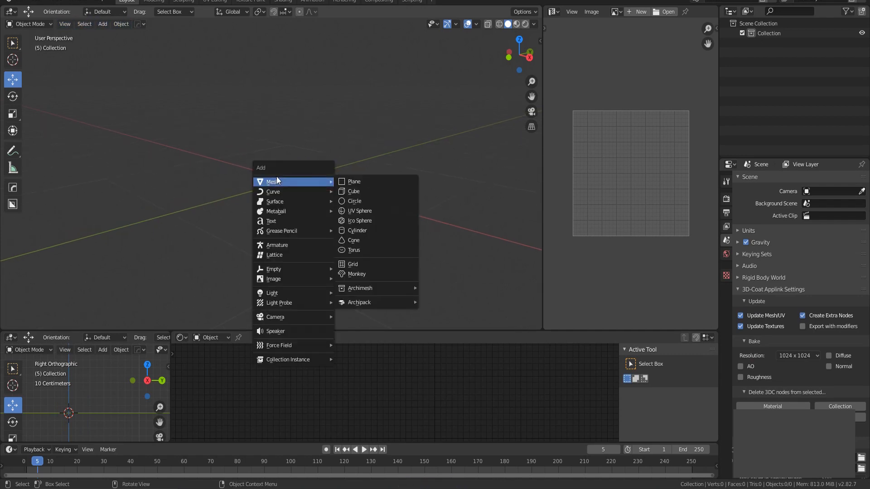
{"action": "key", "text": "Escape"}
{"action": "key", "text": "shift+a"}
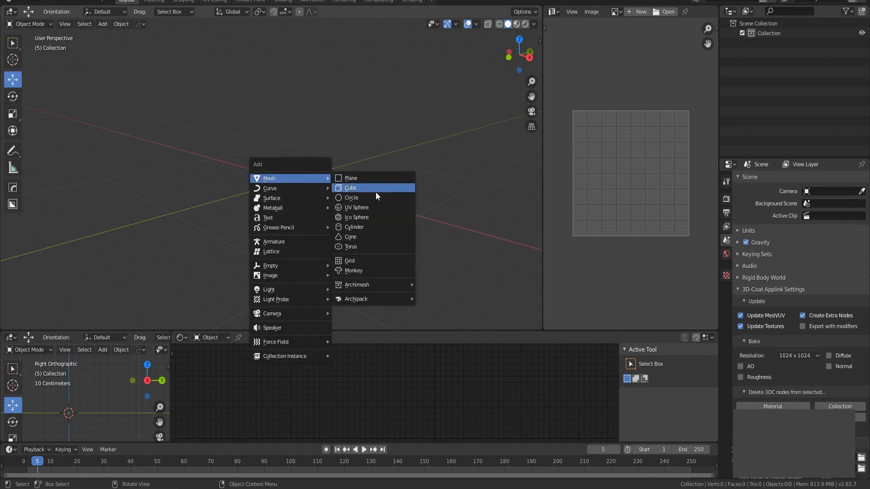
{"action": "left_click", "coordinate": [376, 195]}
{"action": "key", "text": "s"}
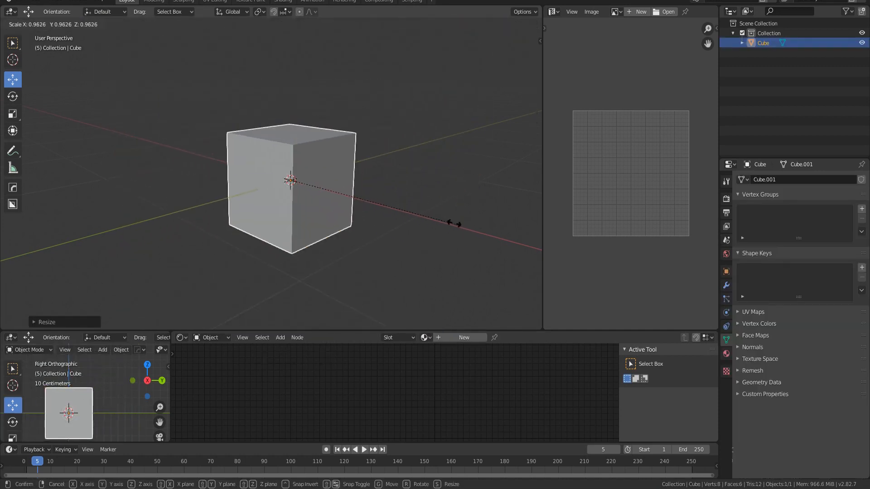
{"action": "left_click", "coordinate": [394, 209]}
{"action": "mouse_move", "coordinate": [373, 210]}
{"action": "middle_mouse_down"}
{"action": "mouse_move", "coordinate": [281, 219]}
{"action": "mouse_move", "coordinate": [273, 210]}
{"action": "mouse_move", "coordinate": [189, 214]}
{"action": "mouse_move", "coordinate": [274, 206]}
{"action": "mouse_move", "coordinate": [379, 216]}
{"action": "middle_mouse_up"}
{"action": "scroll", "coordinate": [272, 211], "scroll_direction": "up", "scroll_amount": 6}
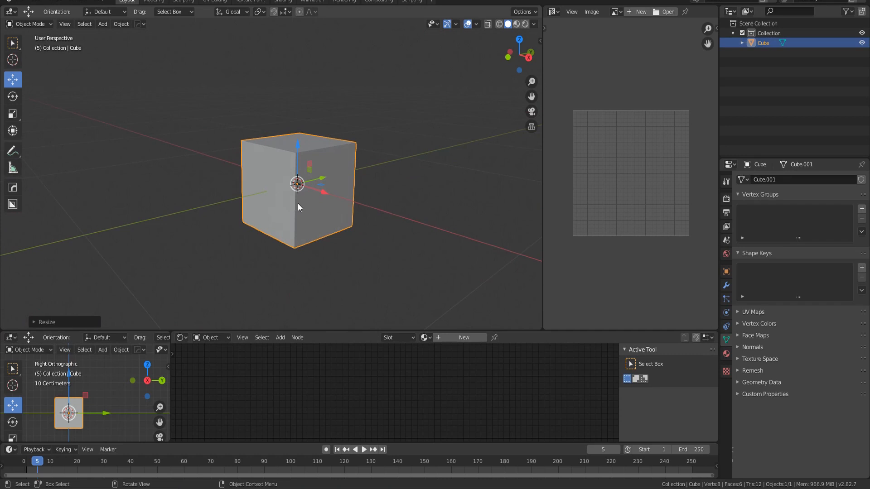
Enter Edit Mode on the cube and switch the selection mode to edge, face and back to vertex
{"action": "key", "text": "Tab"}
{"action": "scroll", "coordinate": [297, 204], "scroll_direction": "up", "scroll_amount": 3}
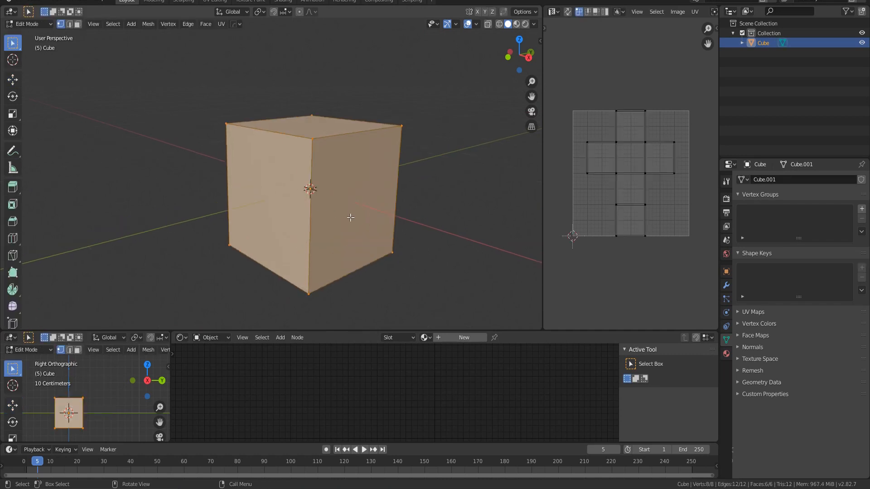
{"action": "middle_click_drag", "start_coordinate": [297, 204], "coordinate": [275, 195]}
{"action": "scroll", "coordinate": [286, 218], "scroll_direction": "down", "scroll_amount": 3}
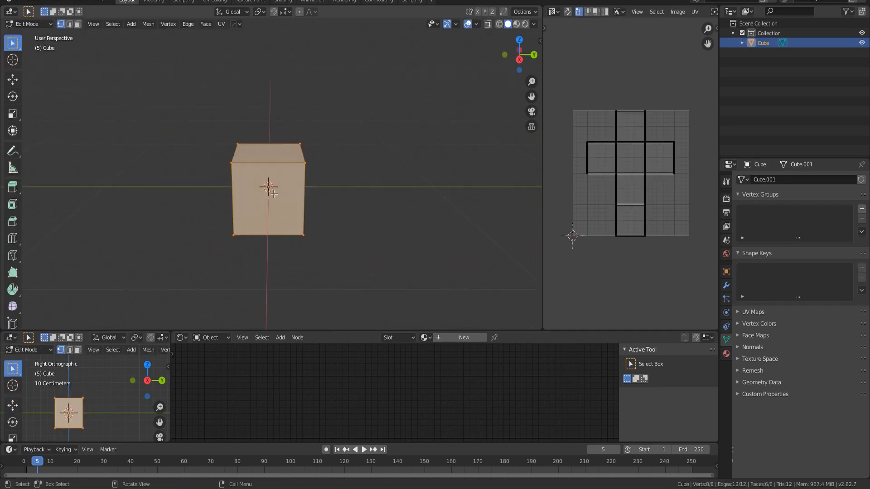
{"action": "left_click", "coordinate": [71, 24]}
{"action": "left_click", "coordinate": [77, 25]}
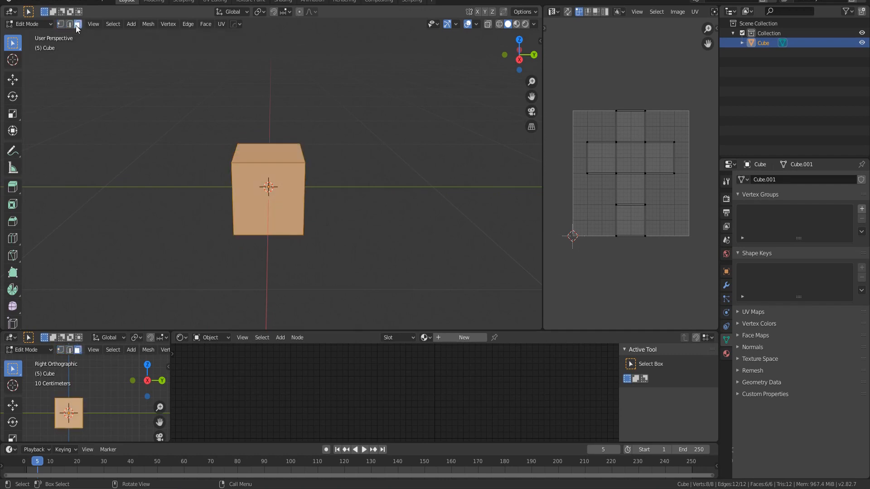
{"action": "left_click", "coordinate": [59, 27]}
Cycle repeatedly through the edge, face and vertex selection modes, ending in vertex selection
{"action": "key", "text": "2"}
{"action": "key", "text": "3"}
{"action": "key", "text": "1"}
{"action": "key", "text": "2"}
{"action": "key", "text": "3"}
{"action": "left_click", "coordinate": [69, 24]}
{"action": "left_click", "coordinate": [77, 25]}
{"action": "left_click", "coordinate": [59, 25]}
{"action": "middle_click_drag", "start_coordinate": [223, 177], "coordinate": [333, 194]}
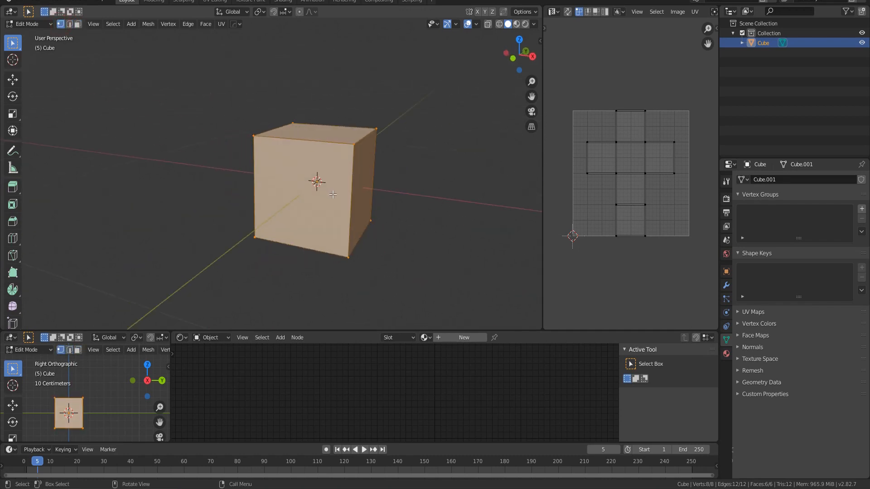
Return to Object Mode and select the cube
{"action": "key", "text": "Tab"}
{"action": "left_click", "coordinate": [339, 196]}
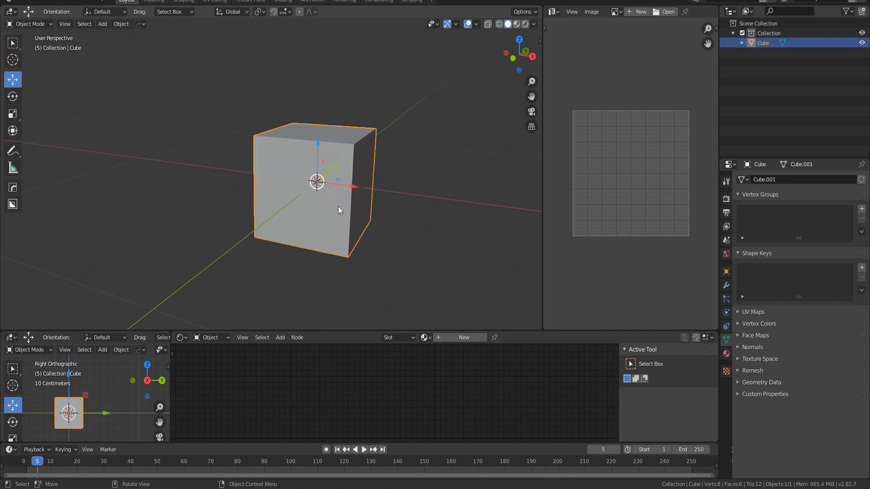
{"action": "middle_click_drag", "start_coordinate": [361, 227], "coordinate": [351, 226]}
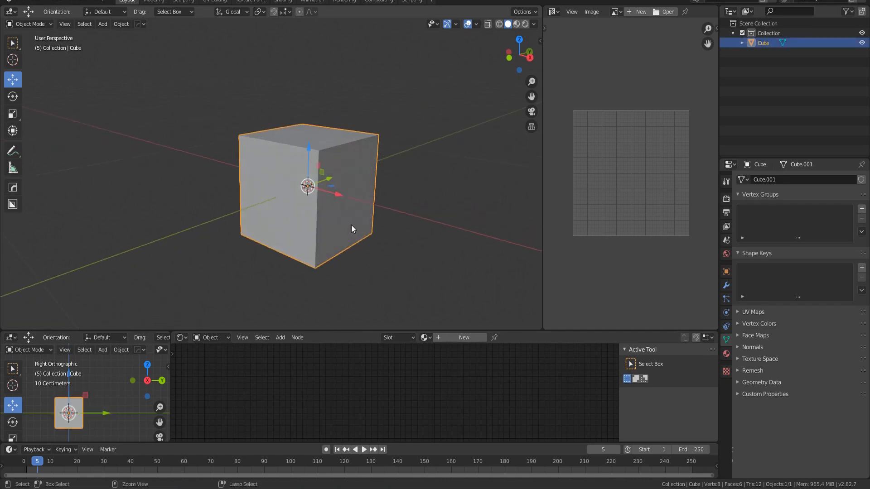
Choose Edit Mode from the mode pie for the cube and select all of its geometry
{"action": "key", "text": "ctrl+Tab"}
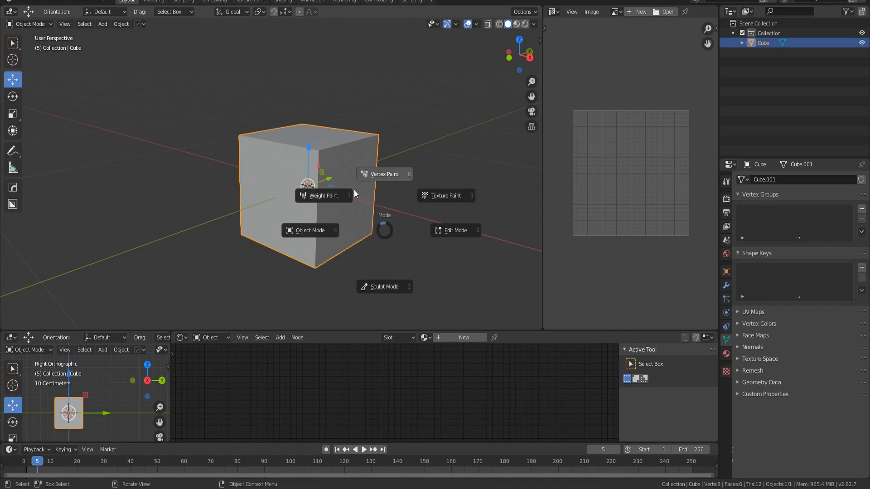
{"action": "left_click", "coordinate": [458, 231]}
{"action": "scroll", "coordinate": [366, 254], "scroll_direction": "down", "scroll_amount": 2}
{"action": "middle_click_drag", "start_coordinate": [363, 245], "coordinate": [321, 242]}
{"action": "scroll", "coordinate": [271, 239], "scroll_direction": "up", "scroll_amount": 3}
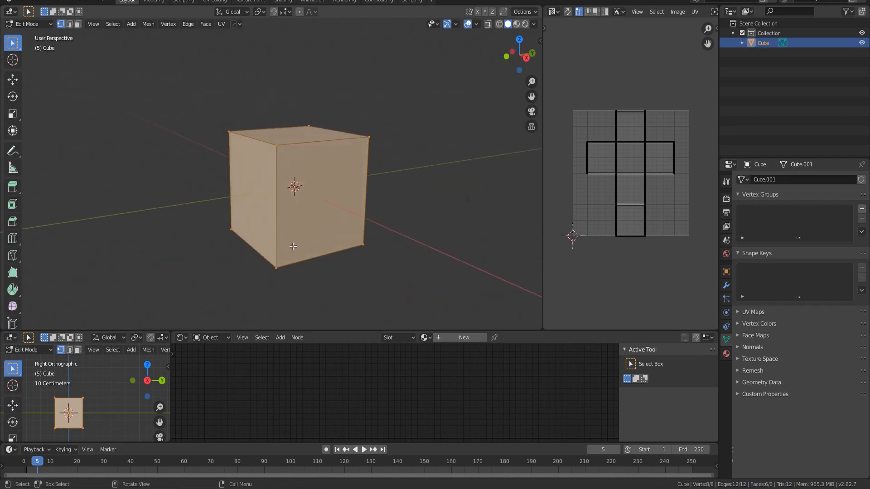
{"action": "key", "text": "a"}
{"action": "key", "text": "a"}
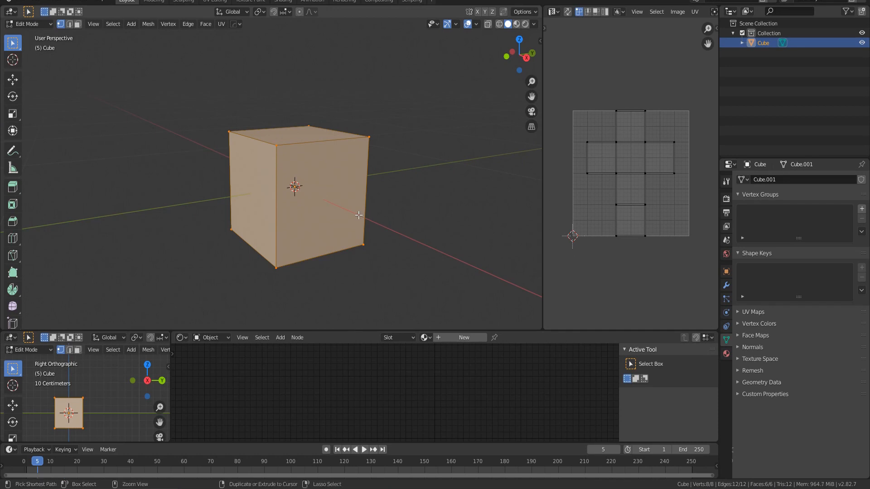
Choose Object Mode from the mode pie and deselect the cube
{"action": "key", "text": "ctrl+Tab"}
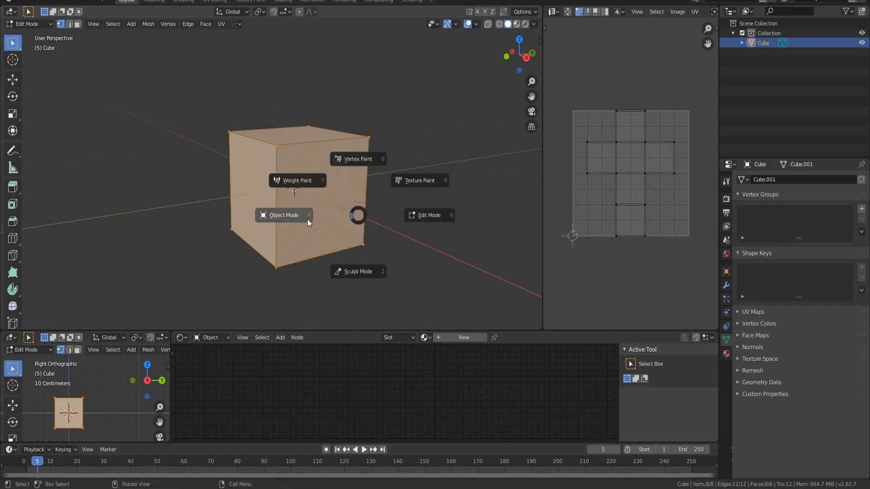
{"action": "left_click", "coordinate": [302, 217]}
{"action": "scroll", "coordinate": [320, 216], "scroll_direction": "down", "scroll_amount": 4}
{"action": "left_click", "coordinate": [361, 222]}
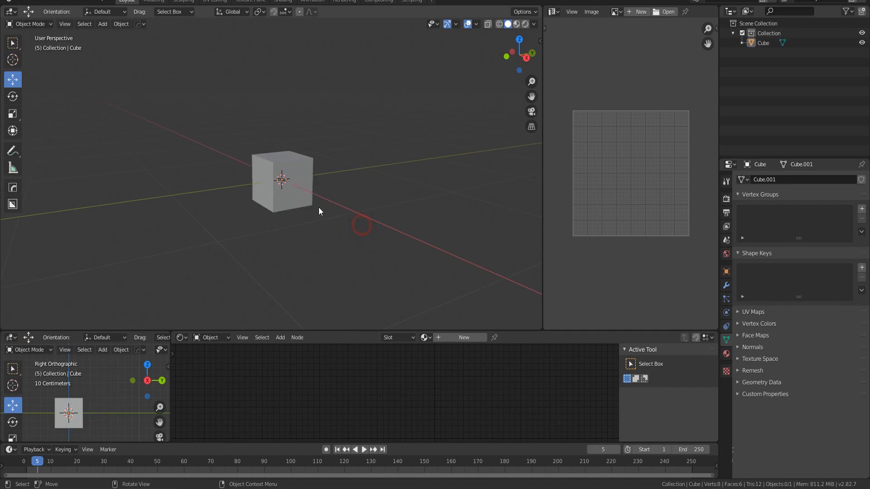
{"action": "scroll", "coordinate": [324, 211], "scroll_direction": "up", "scroll_amount": 4}
{"action": "middle_click_drag", "start_coordinate": [319, 226], "coordinate": [293, 214], "text": "shift"}
{"action": "scroll", "coordinate": [300, 196], "scroll_direction": "down", "scroll_amount": 4}
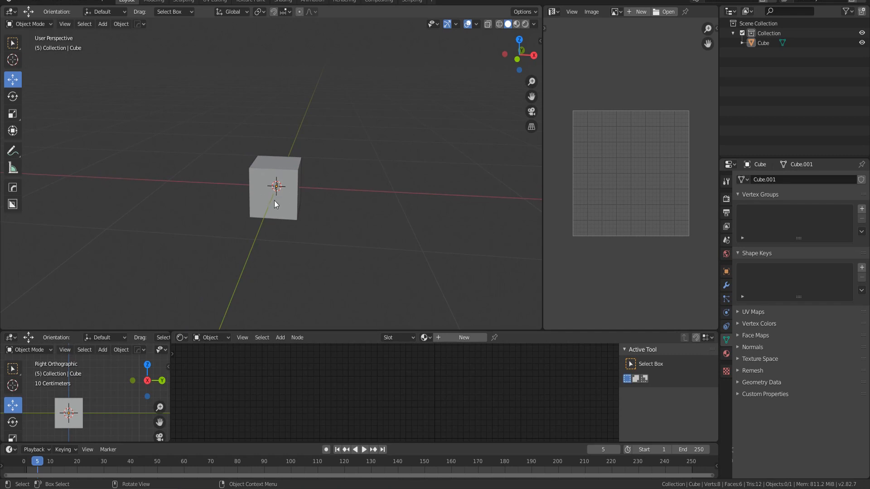
Choose Object Mode from the mode pie, and toggle the cube into Edit Mode and back
{"action": "key", "text": "ctrl+Tab"}
{"action": "left_click", "coordinate": [209, 191]}
{"action": "scroll", "coordinate": [254, 199], "scroll_direction": "up", "scroll_amount": 4}
{"action": "key", "text": "Tab"}
{"action": "mouse_move", "coordinate": [339, 222]}
{"action": "middle_mouse_down"}
{"action": "mouse_move", "coordinate": [292, 218]}
{"action": "mouse_move", "coordinate": [354, 214]}
{"action": "middle_mouse_up"}
{"action": "key", "text": "Tab"}
{"action": "scroll", "coordinate": [354, 215], "scroll_direction": "up", "scroll_amount": 3}
Choose Edit Mode from the mode pie for the cube and toggle back to Object Mode
{"action": "key", "text": "ctrl+Tab"}
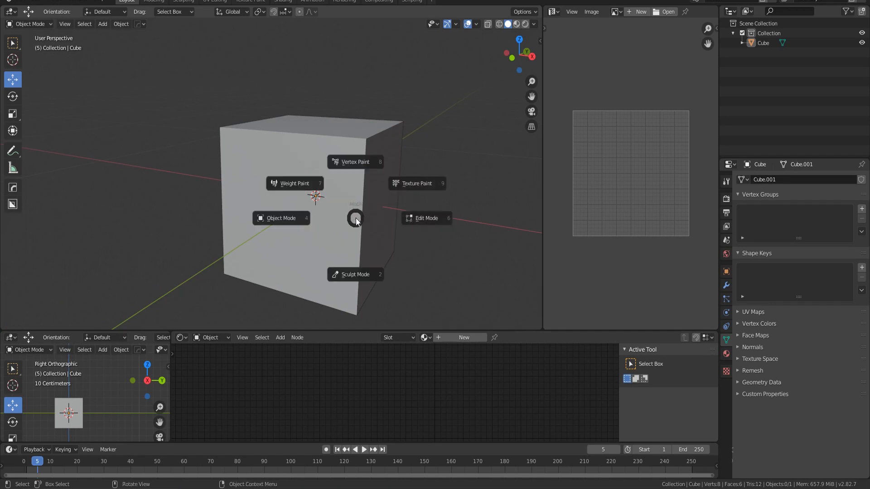
{"action": "left_click", "coordinate": [421, 222]}
{"action": "middle_click_drag", "start_coordinate": [414, 223], "coordinate": [359, 219]}
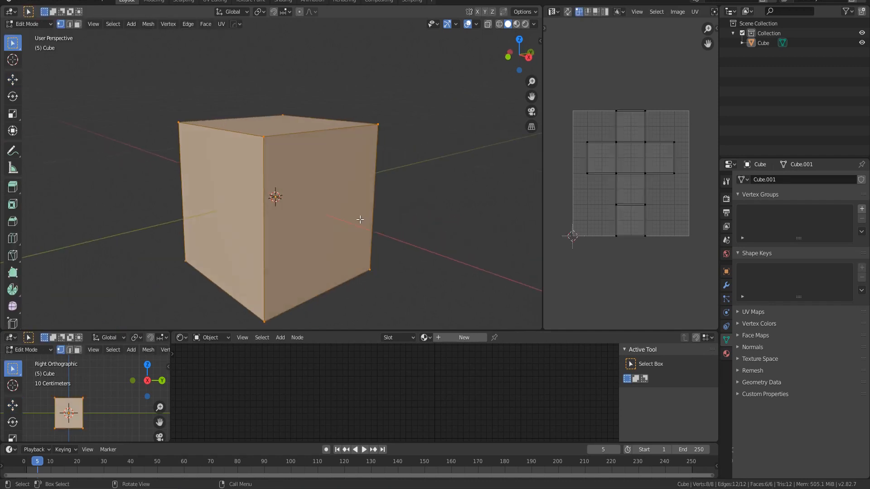
{"action": "key", "text": "Tab"}
{"action": "scroll", "coordinate": [355, 238], "scroll_direction": "down", "scroll_amount": 3}
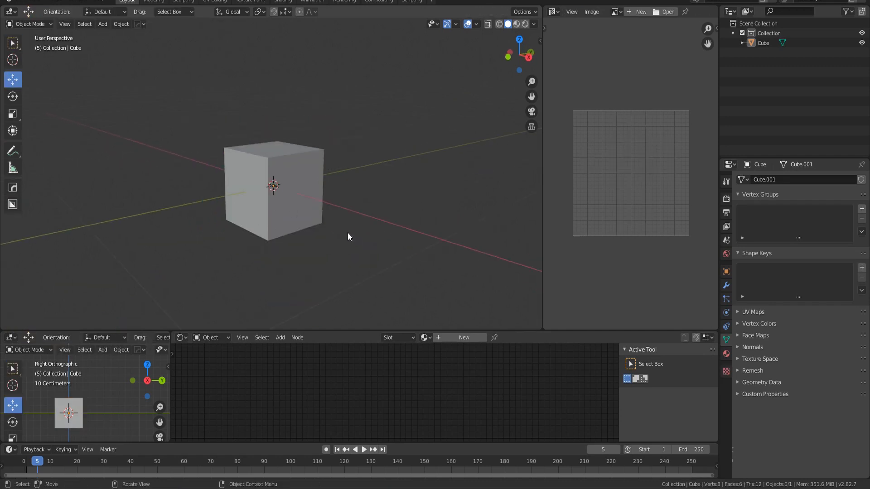
{"action": "scroll", "coordinate": [340, 234], "scroll_direction": "down", "scroll_amount": 3}
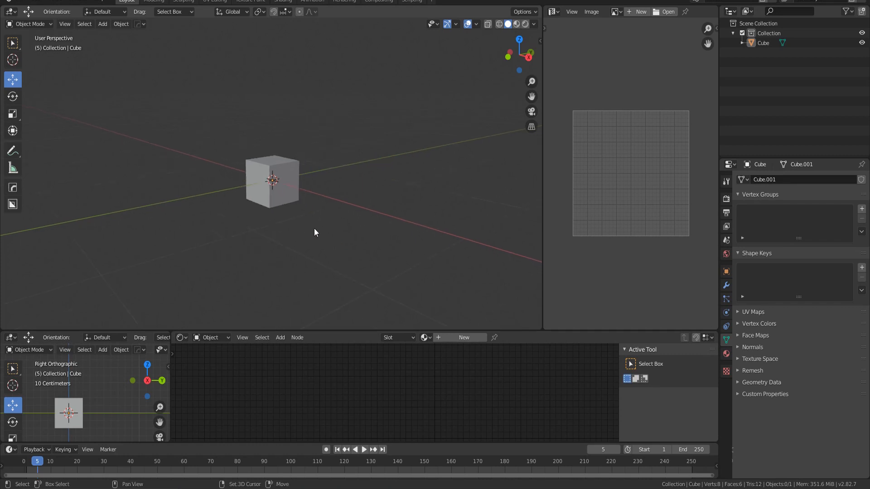
{"action": "middle_click_drag", "start_coordinate": [314, 231], "coordinate": [338, 250]}
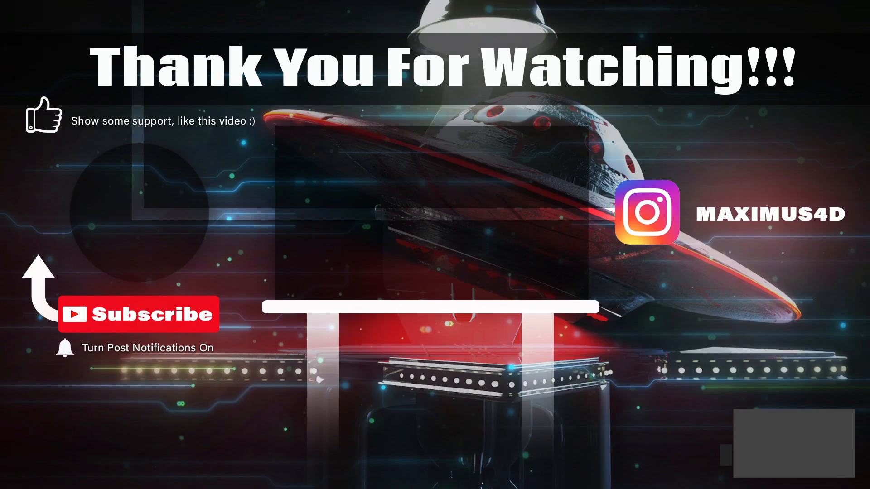